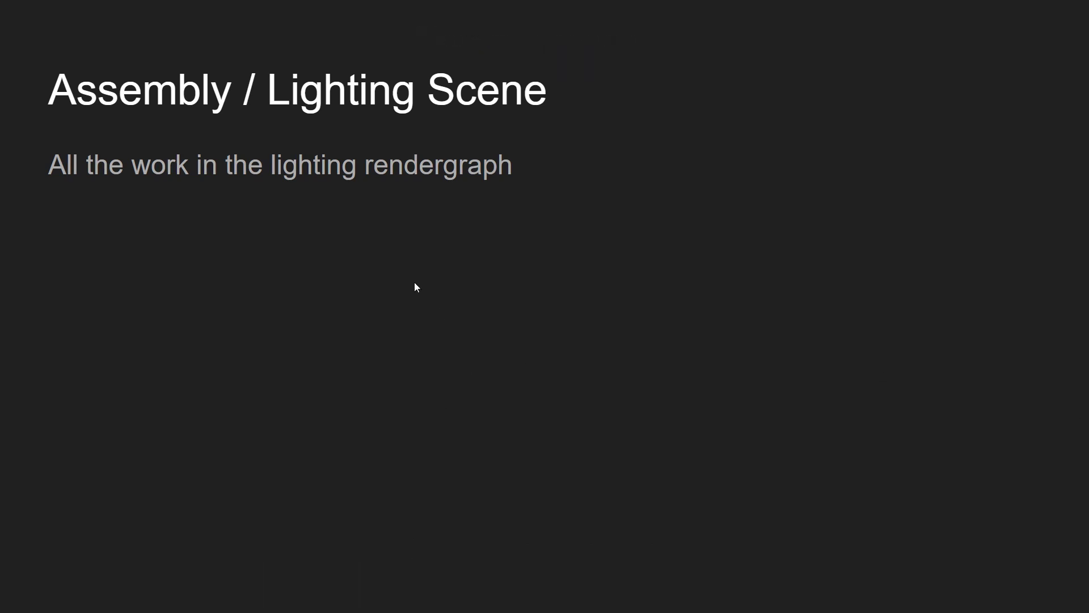
# Step: Switch to Guerilla Render and save the new project as 100_1000_001 in the DATA/FILM/100/100_1000/LIG folder
pyautogui.hotkey('alt', 'Tab')
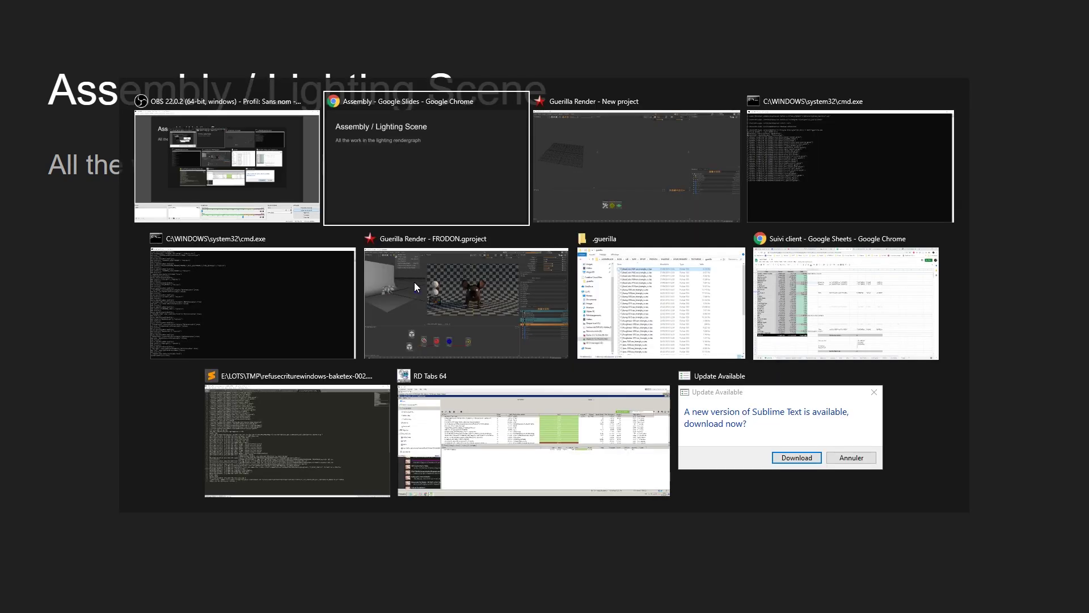
pyautogui.hotkey('alt', 'Tab')
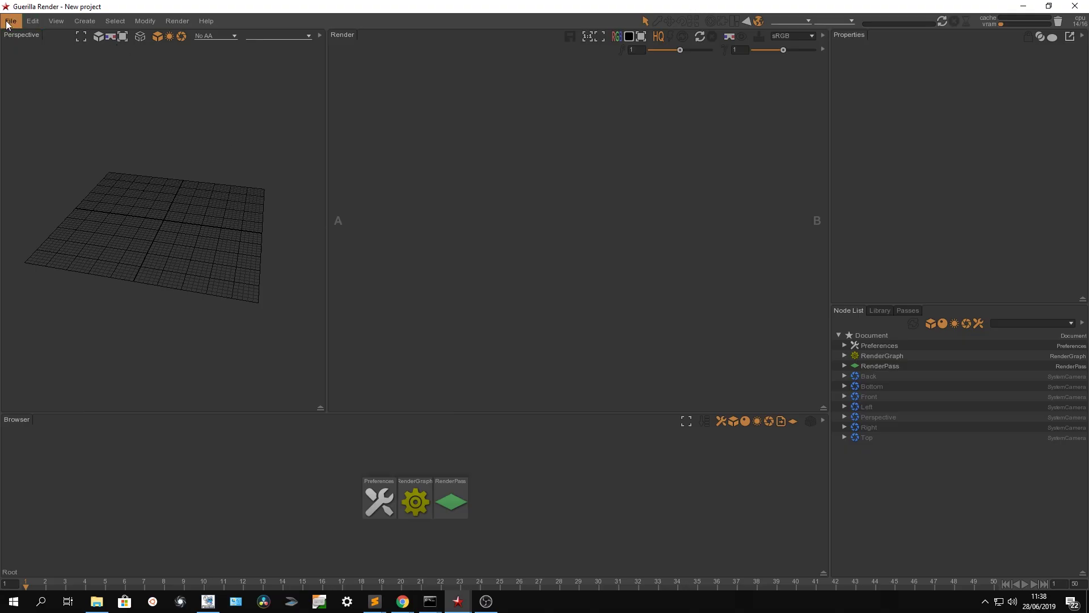
pyautogui.click(10, 21)
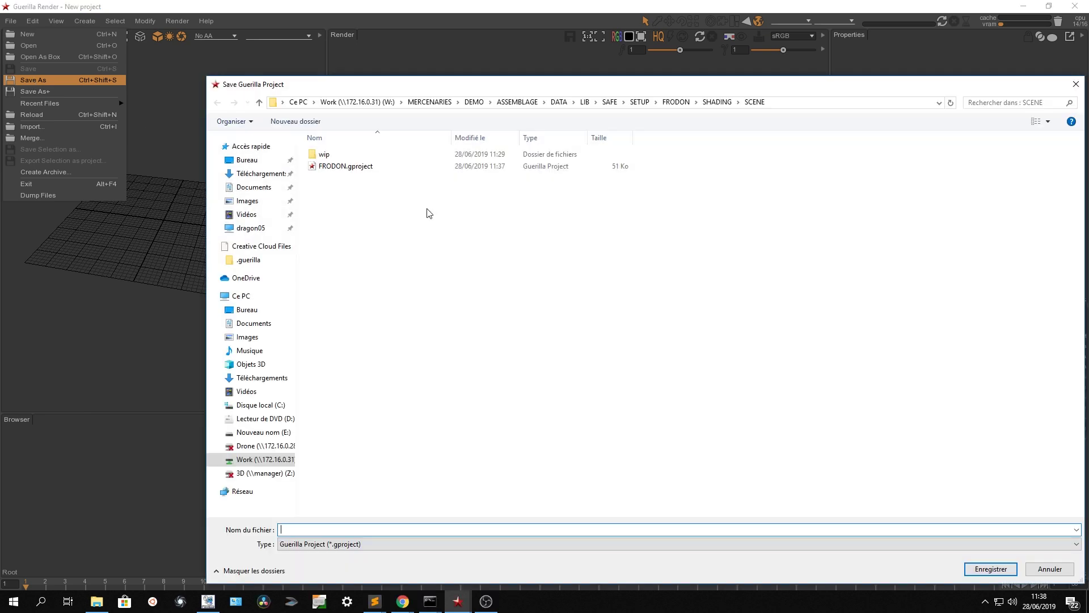
pyautogui.click(584, 102)
pyautogui.click(555, 102)
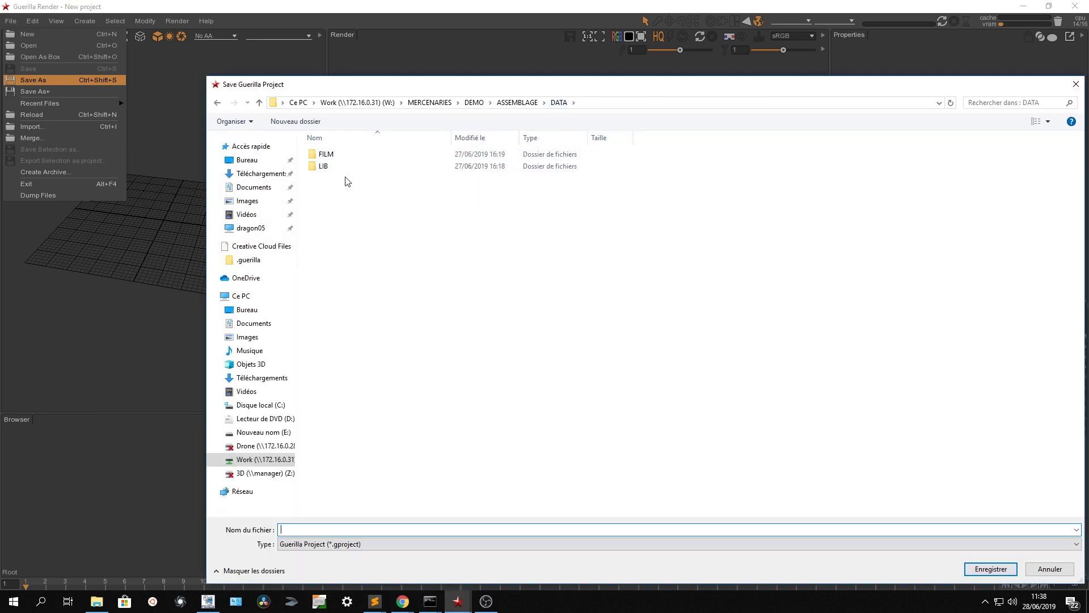
pyautogui.doubleClick(352, 158)
pyautogui.doubleClick(369, 157)
pyautogui.doubleClick(369, 159)
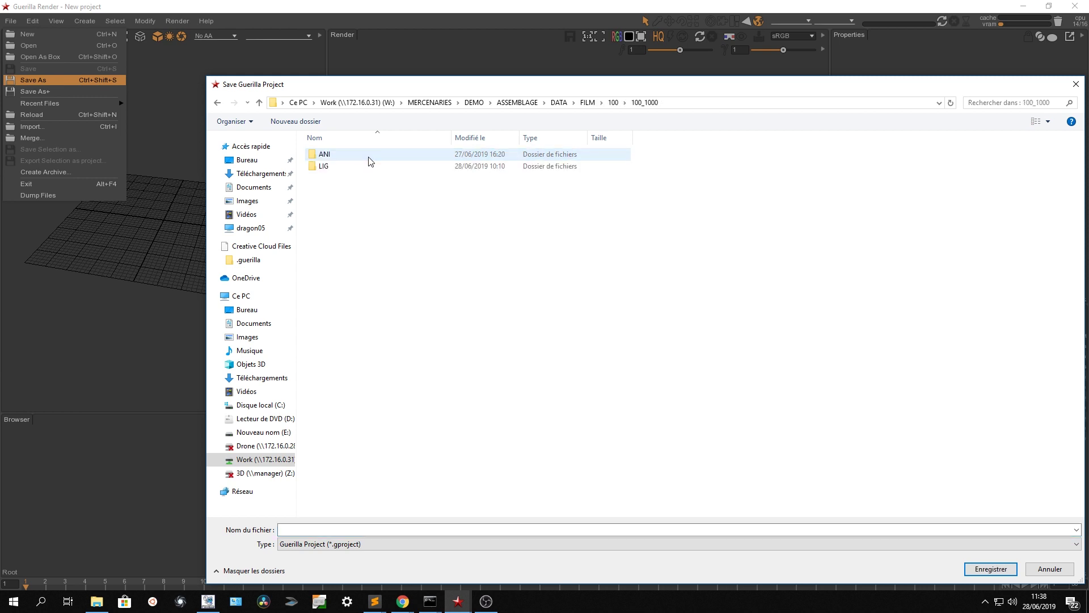
pyautogui.doubleClick(369, 166)
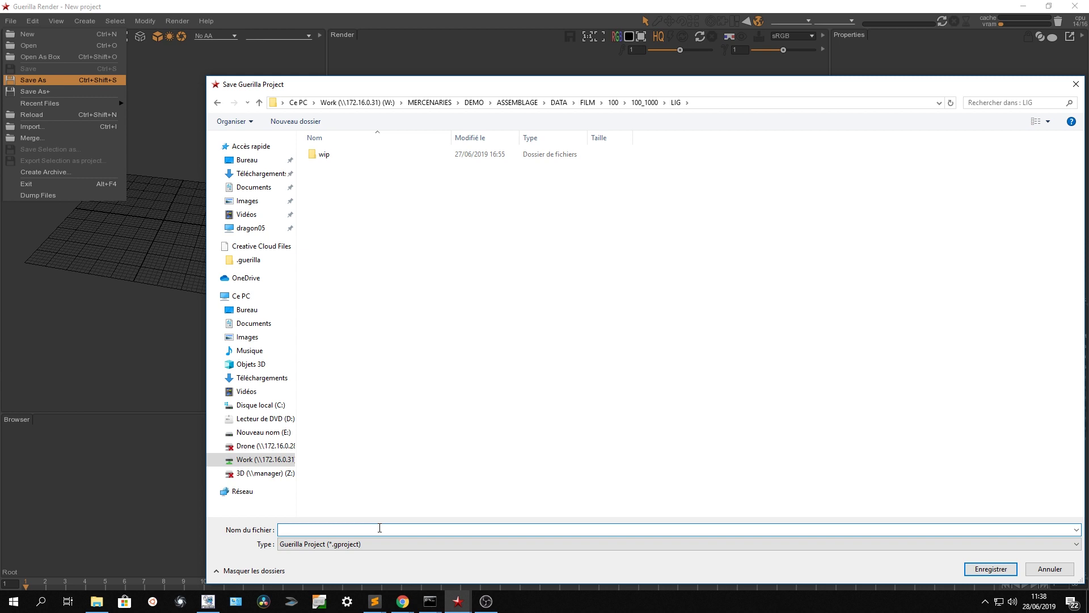
pyautogui.write('100_1000_001')
pyautogui.press('Return')
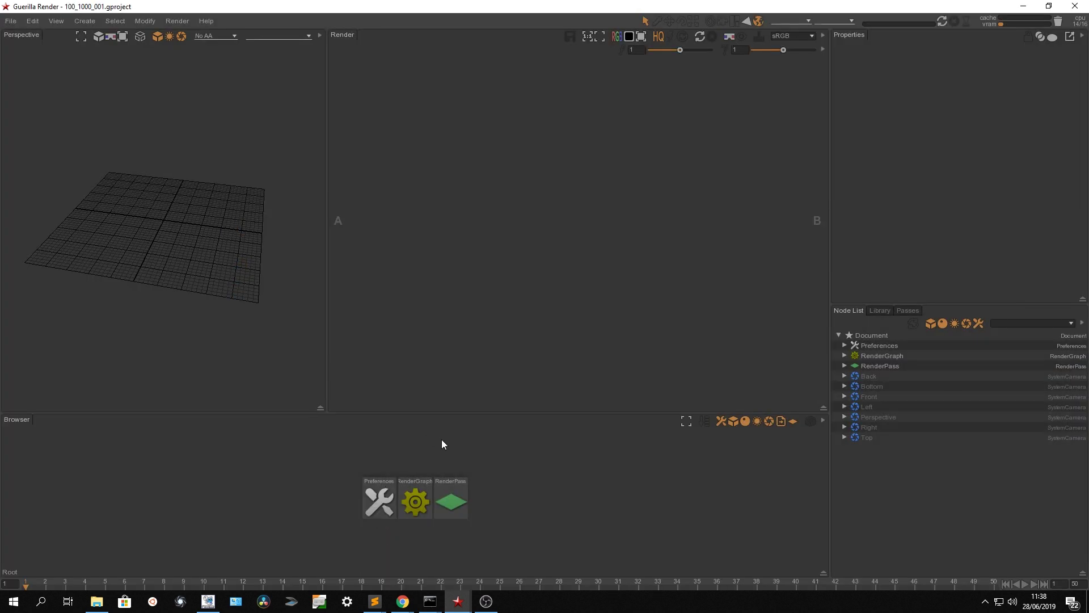
# Step: Set the project resolution in the Preferences node to a width of 1920 and a height of 1080
pyautogui.click(874, 346)
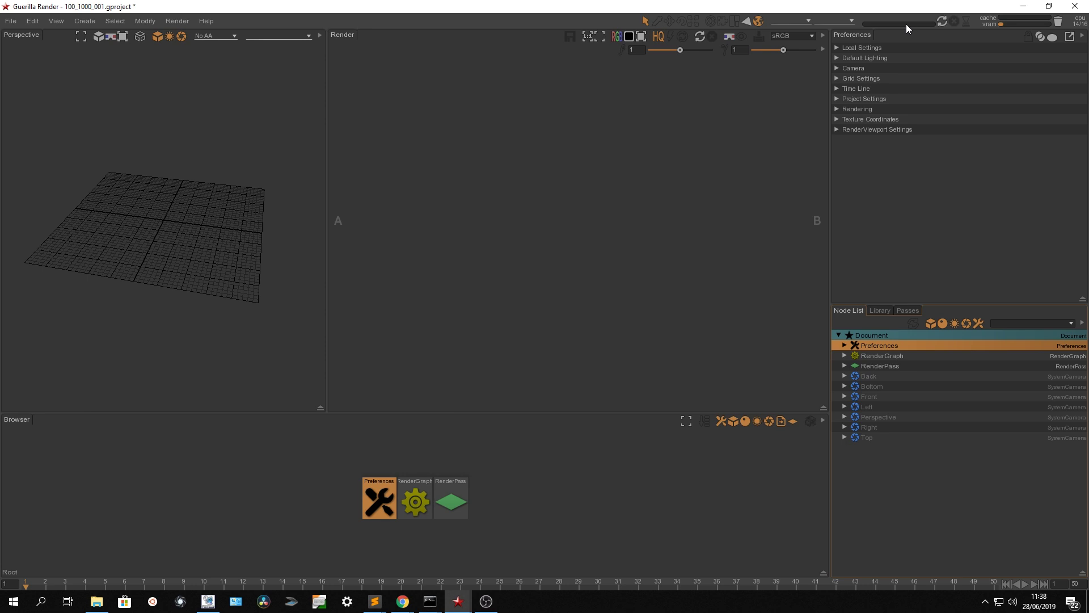
pyautogui.click(871, 97)
pyautogui.doubleClick(951, 109)
pyautogui.write('1920')
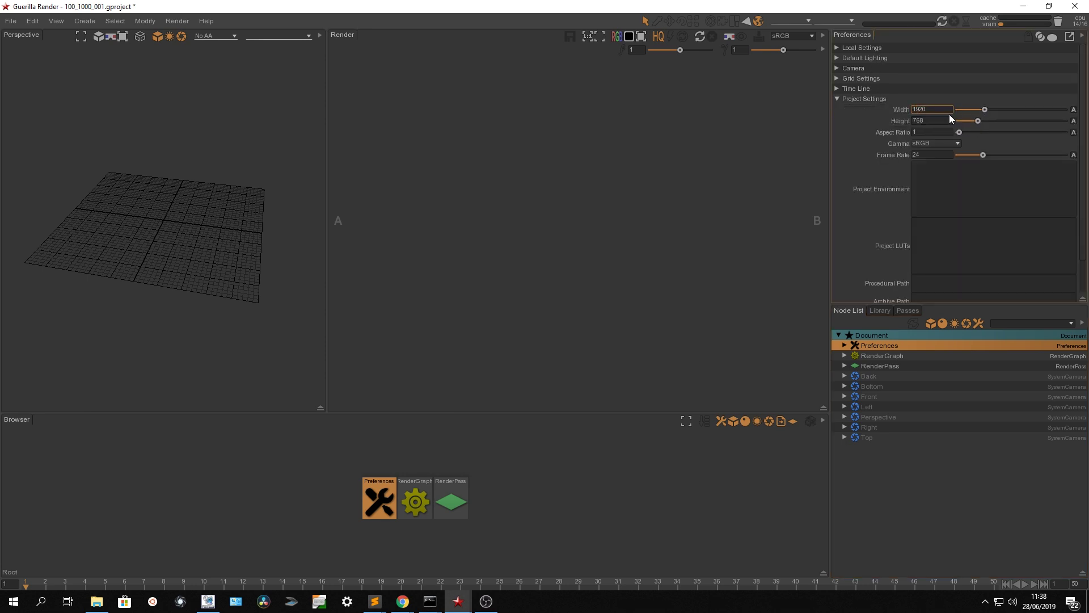
pyautogui.doubleClick(937, 120)
pyautogui.write('1080')
pyautogui.press('Return')
# Step: Switch to File Explorer and open the DATA/FILM/100/100_1000/ANI folder
pyautogui.click(96, 601)
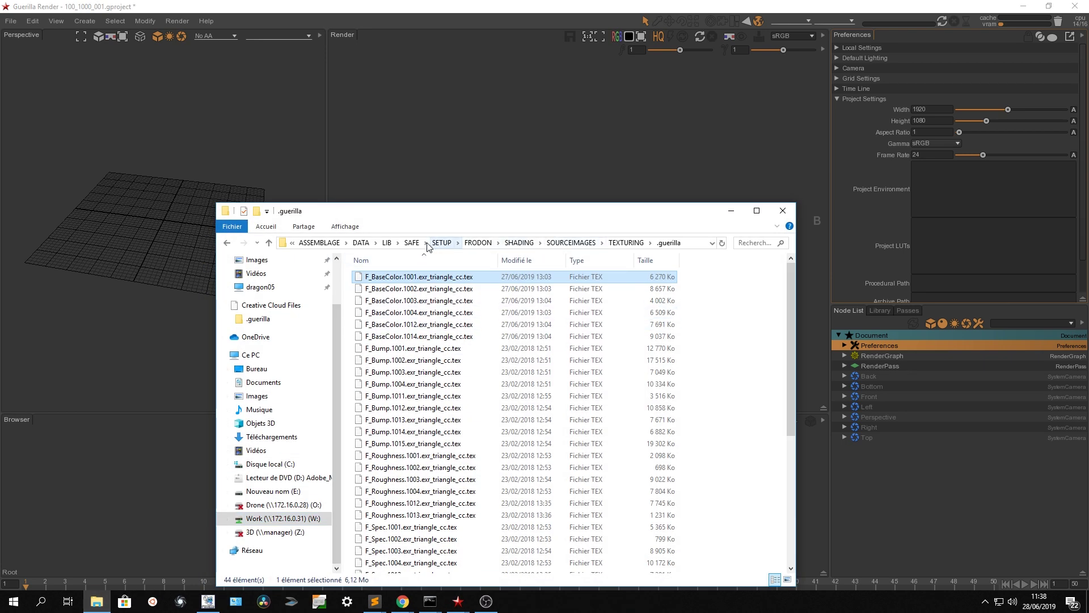
pyautogui.click(387, 243)
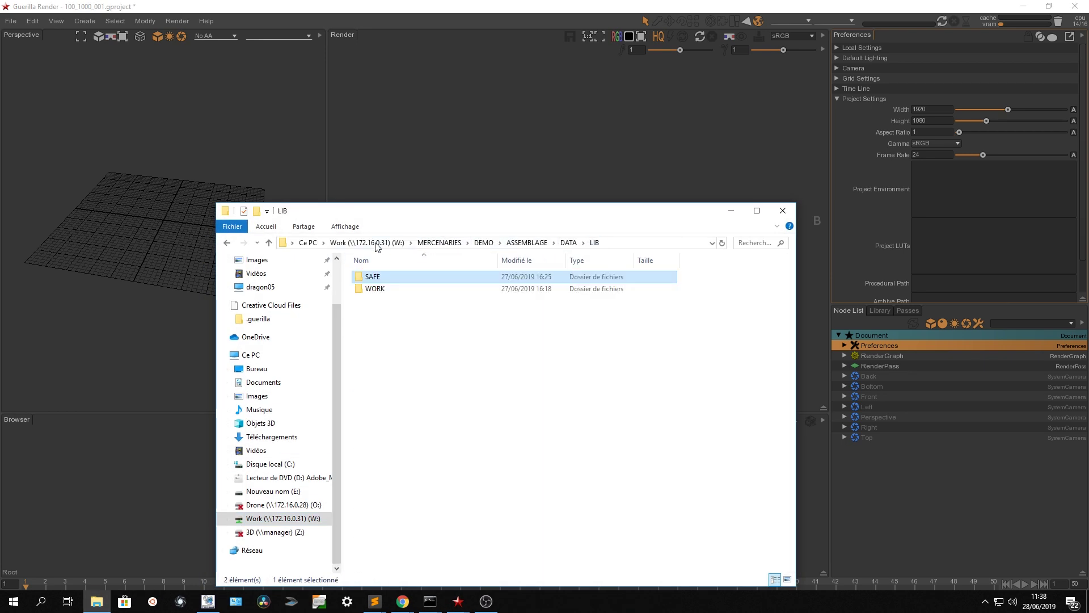
pyautogui.click(568, 243)
pyautogui.doubleClick(481, 277)
pyautogui.doubleClick(453, 278)
pyautogui.doubleClick(454, 279)
pyautogui.doubleClick(454, 278)
# Step: Bring CAM_S160P340.abc into the scene as a reference with the Prefix option off
pyautogui.moveTo(397, 288); pyautogui.dragTo(128, 232)
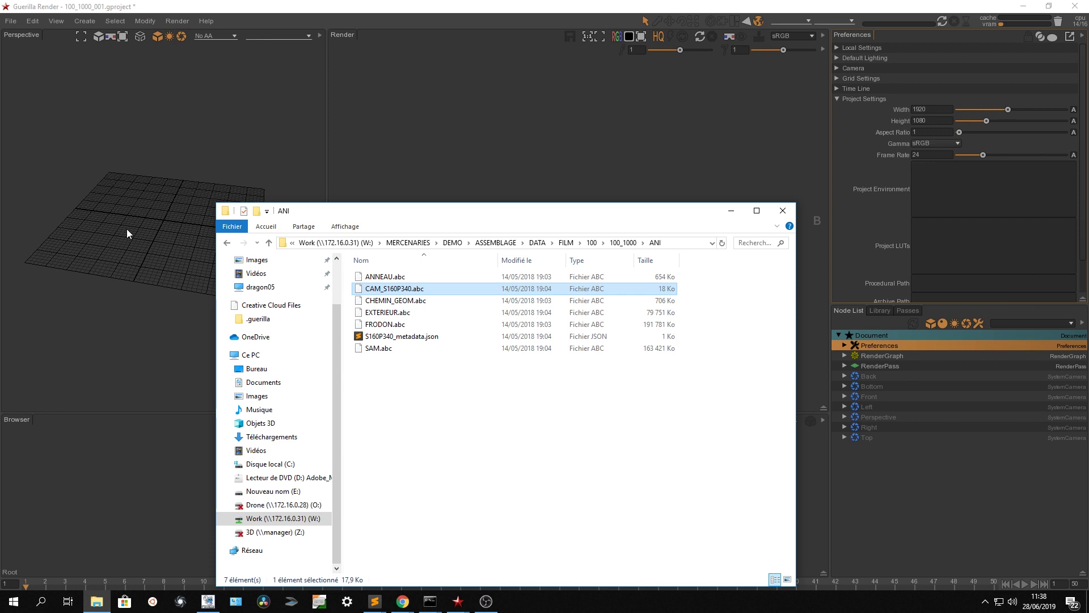
pyautogui.click(608, 341)
pyautogui.click(540, 252)
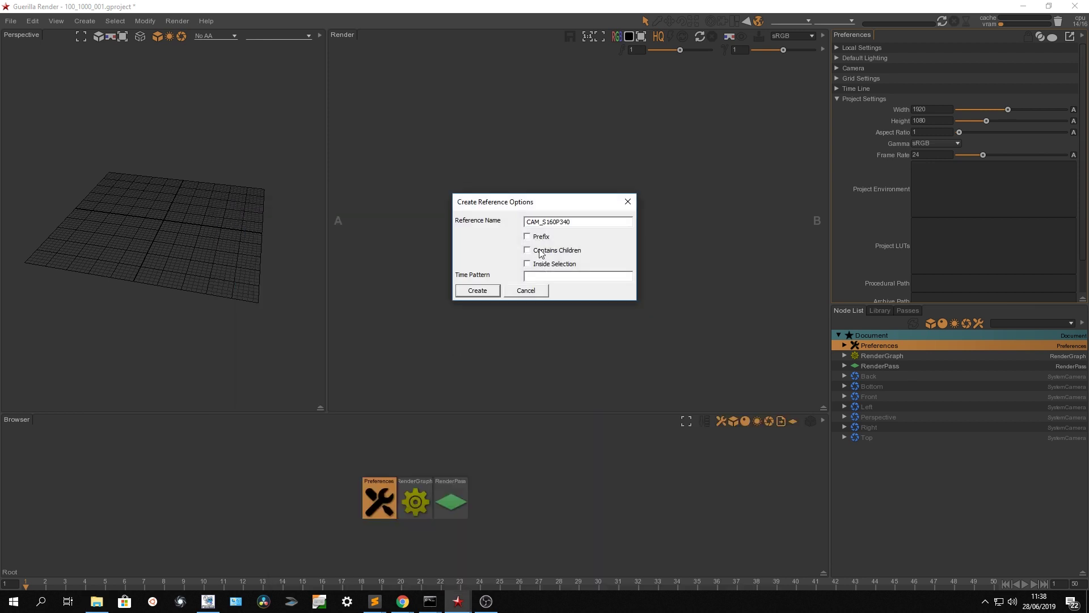
pyautogui.click(481, 292)
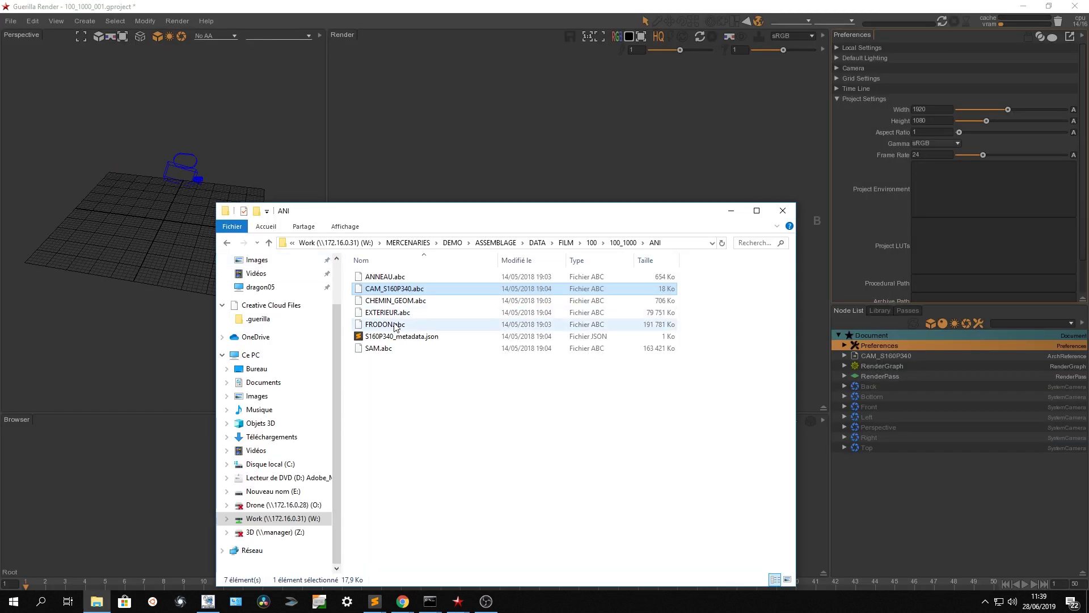
# Step: Reference FRODON.abc into the scene as FRODON_ANI, with Prefix off and Contains Children on
pyautogui.moveTo(385, 323); pyautogui.dragTo(128, 282)
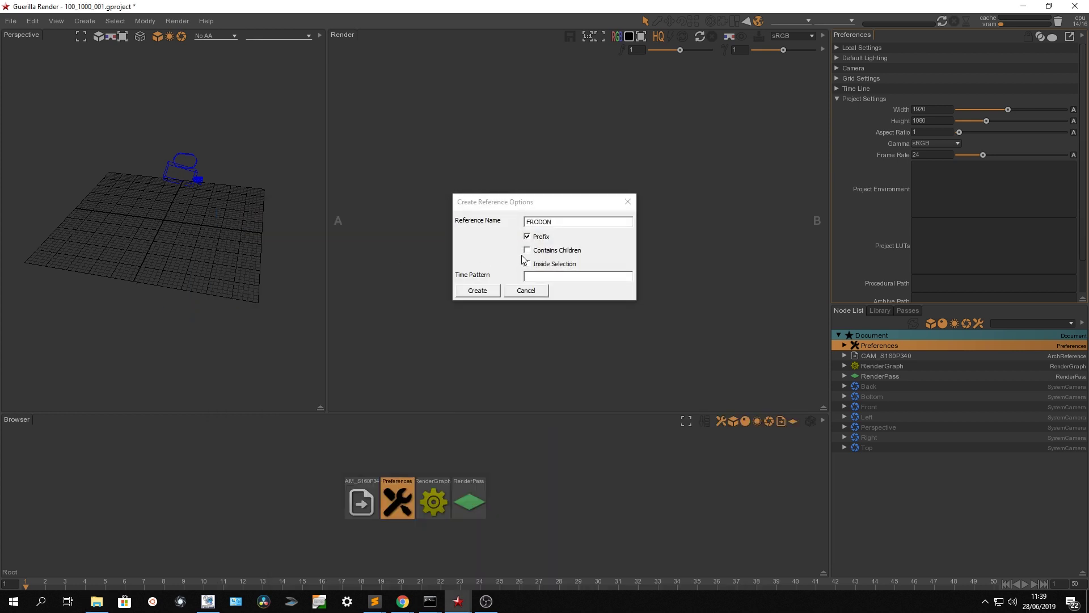
pyautogui.click(539, 253)
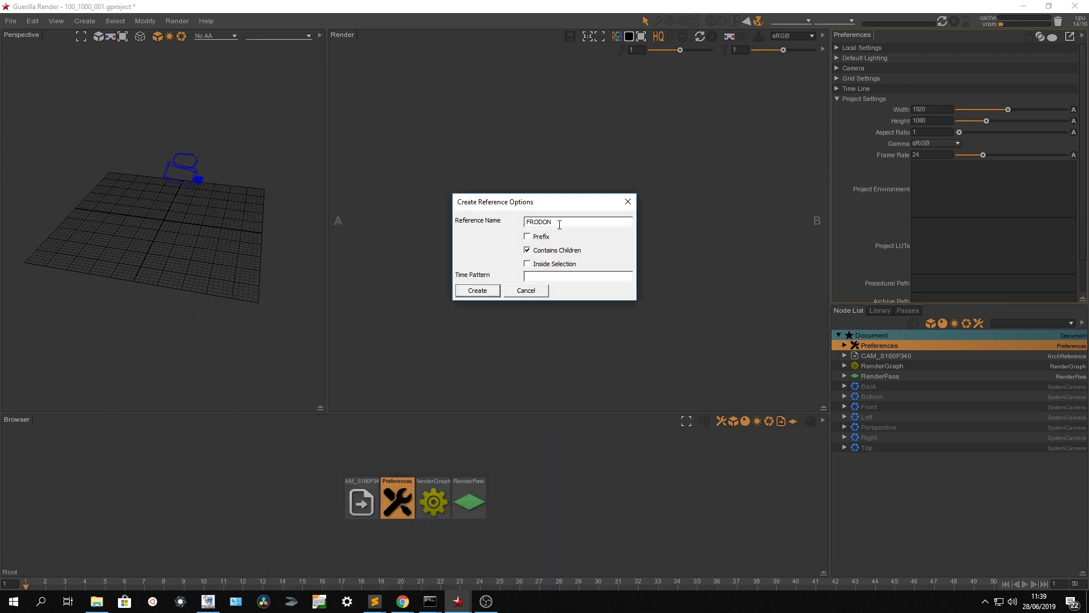
pyautogui.write('_ANI')
pyautogui.click(477, 291)
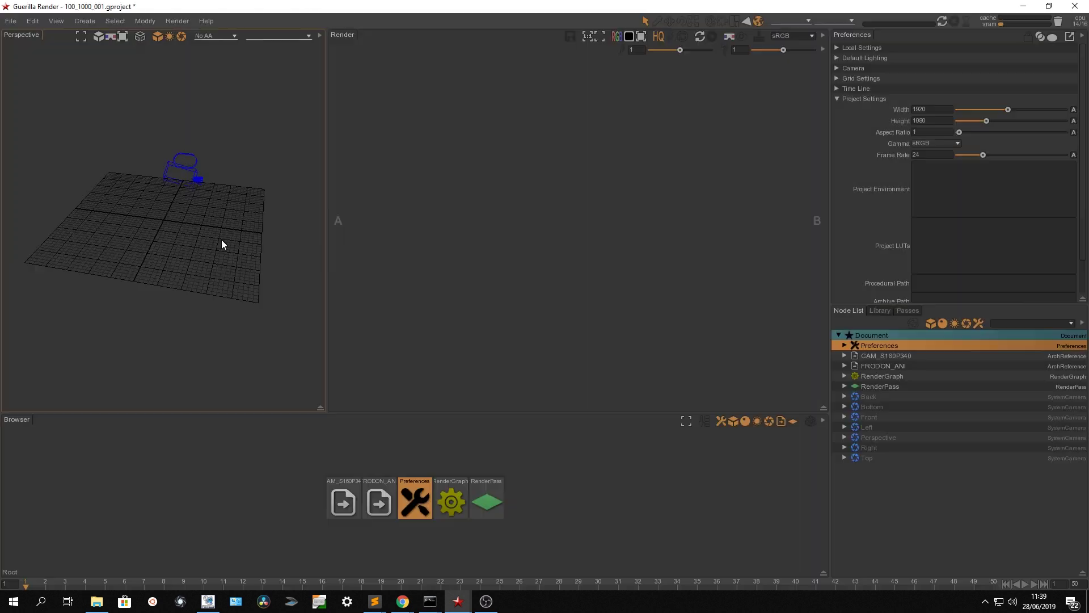
# Step: Frame FRODON_ANI in the Perspective viewport and view the character together with the camera
pyautogui.scroll(2, 178, 211)
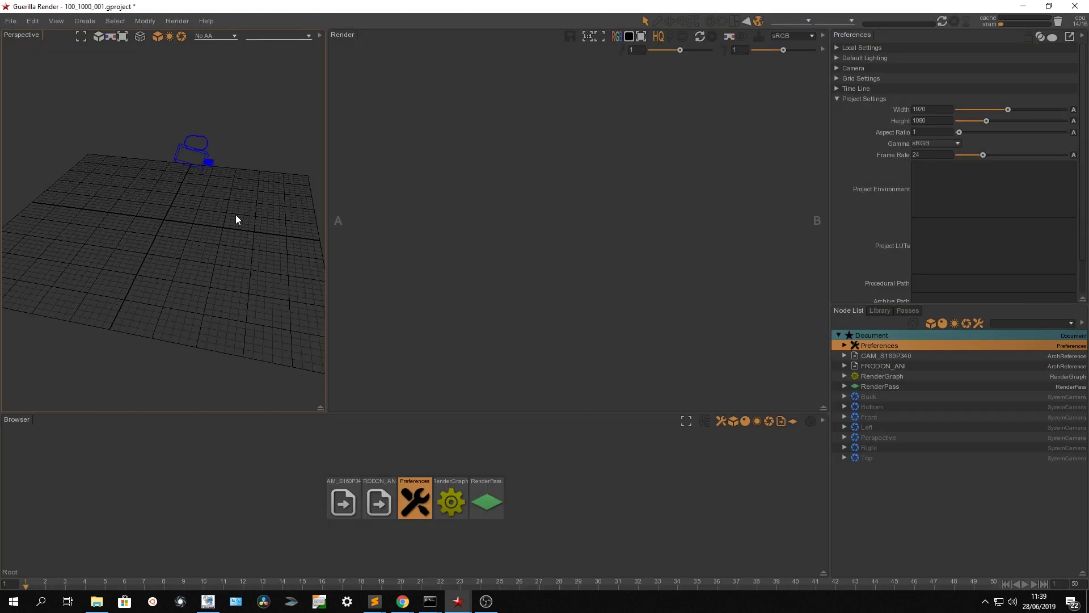
pyautogui.click(876, 366)
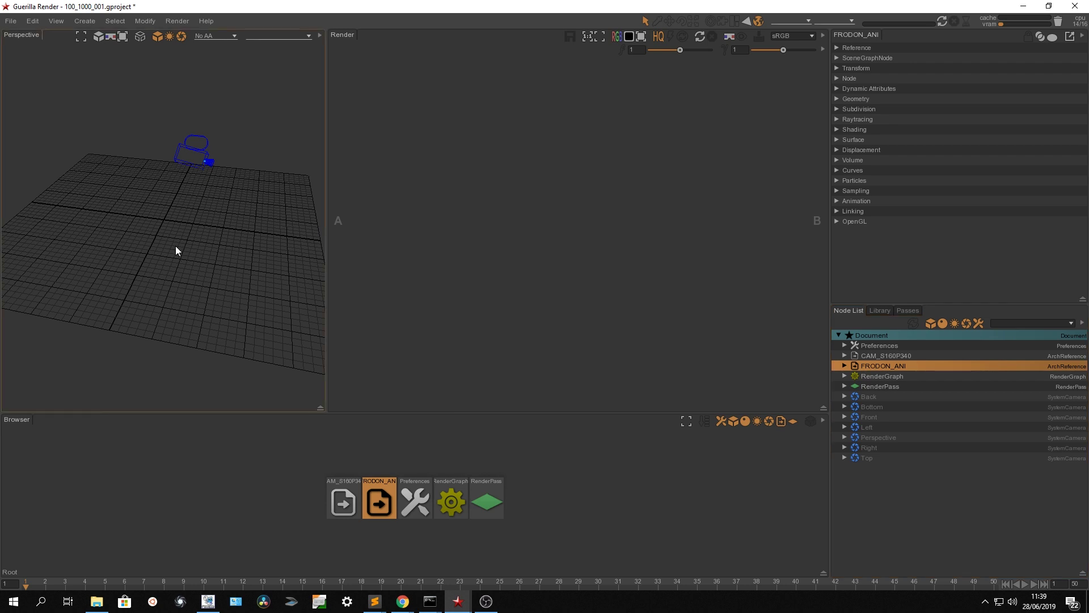
pyautogui.press('f')
pyautogui.keyDown('alt'); pyautogui.moveTo(173, 245); pyautogui.dragTo(193, 238); pyautogui.keyUp('alt')
pyautogui.keyDown('alt'); pyautogui.moveTo(193, 238); pyautogui.dragTo(161, 226, button='right'); pyautogui.keyUp('alt')
pyautogui.keyDown('alt'); pyautogui.moveTo(162, 226); pyautogui.dragTo(198, 235); pyautogui.keyUp('alt')
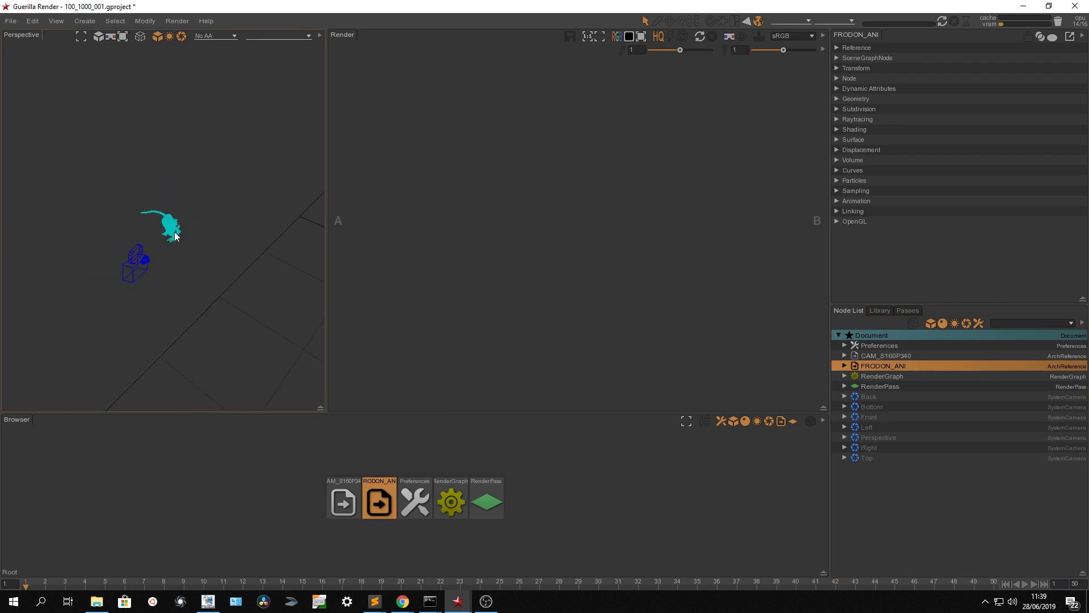
# Step: Make the imported animCamShape camera the main camera and check its Maya Camera settings
pyautogui.moveTo(105, 247); pyautogui.dragTo(157, 290)
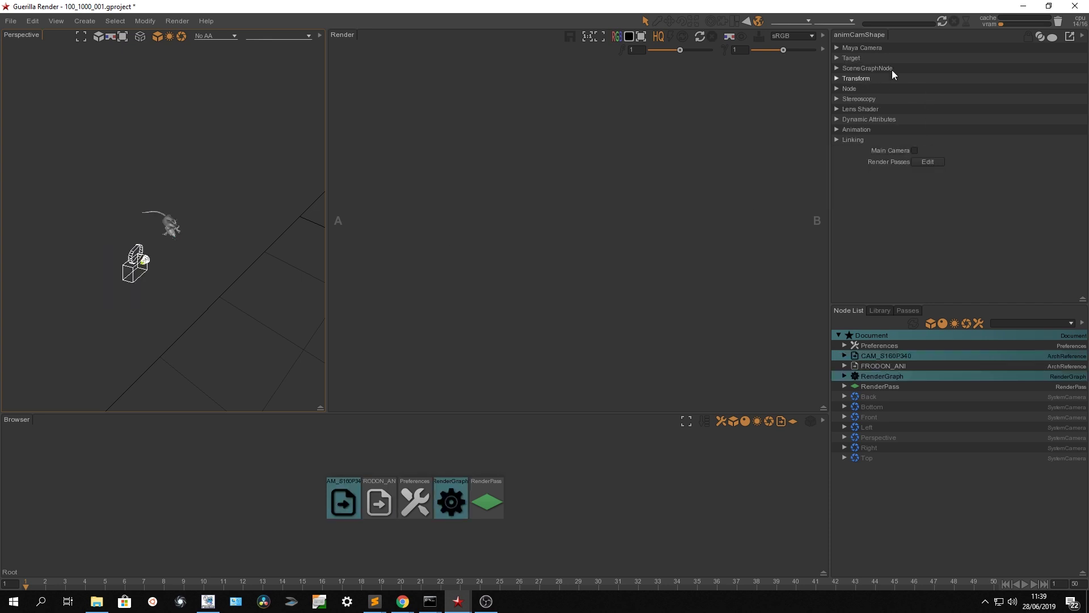
pyautogui.click(915, 150)
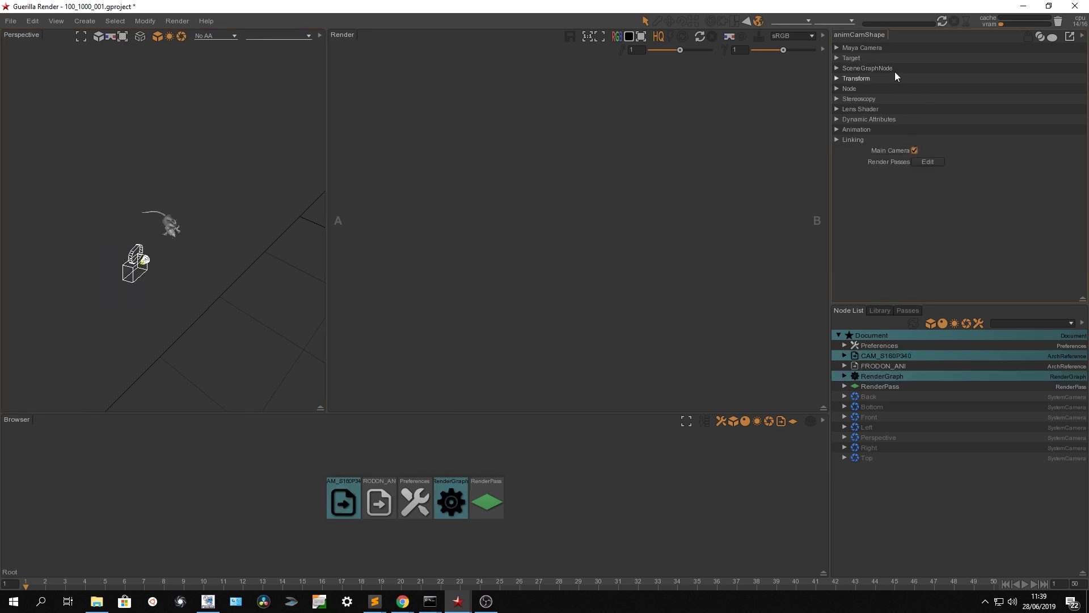
pyautogui.click(871, 48)
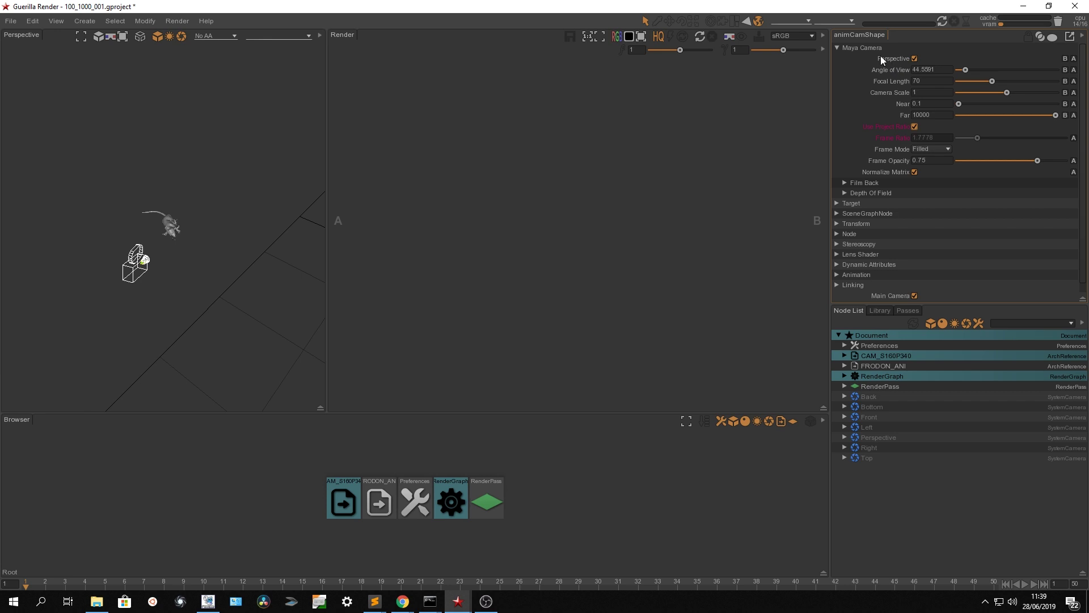
pyautogui.click(862, 47)
pyautogui.click(308, 442)
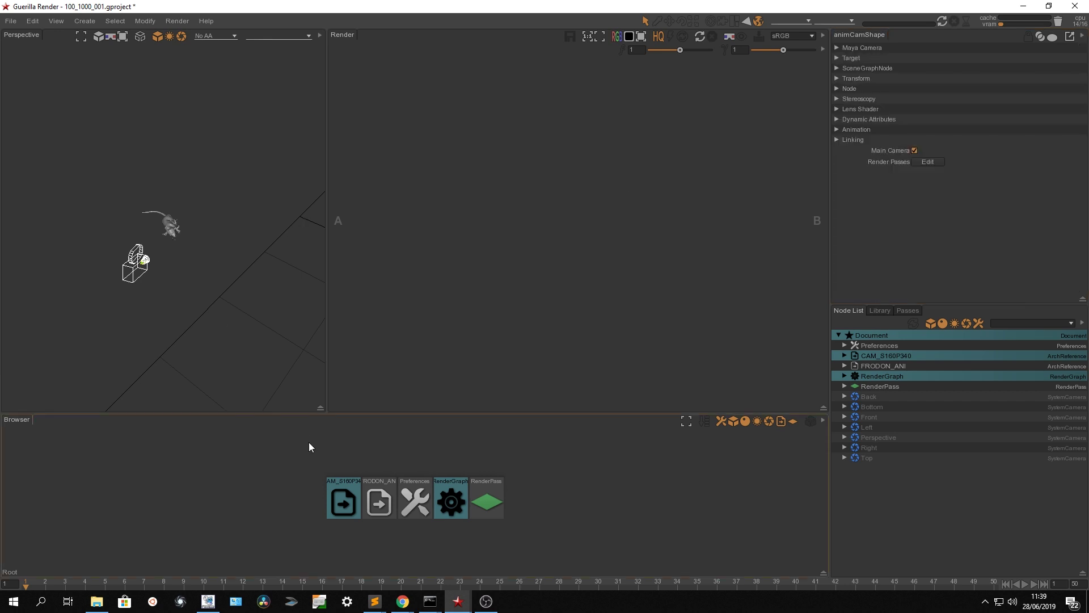
# Step: Rename the RenderGraph to 100_1000_Lig and save the project
pyautogui.click(883, 377)
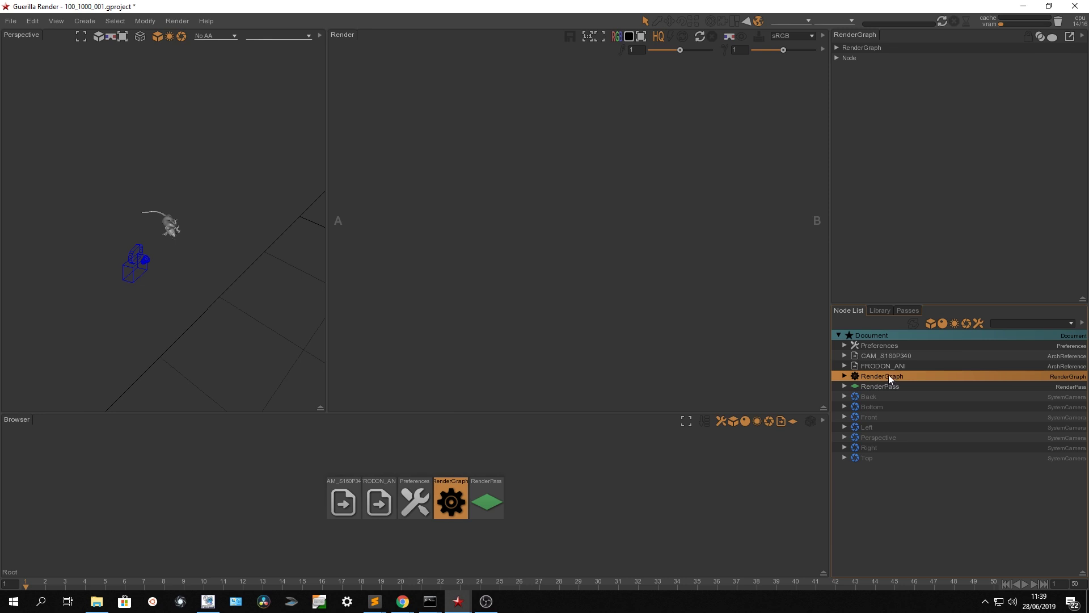
pyautogui.doubleClick(888, 374)
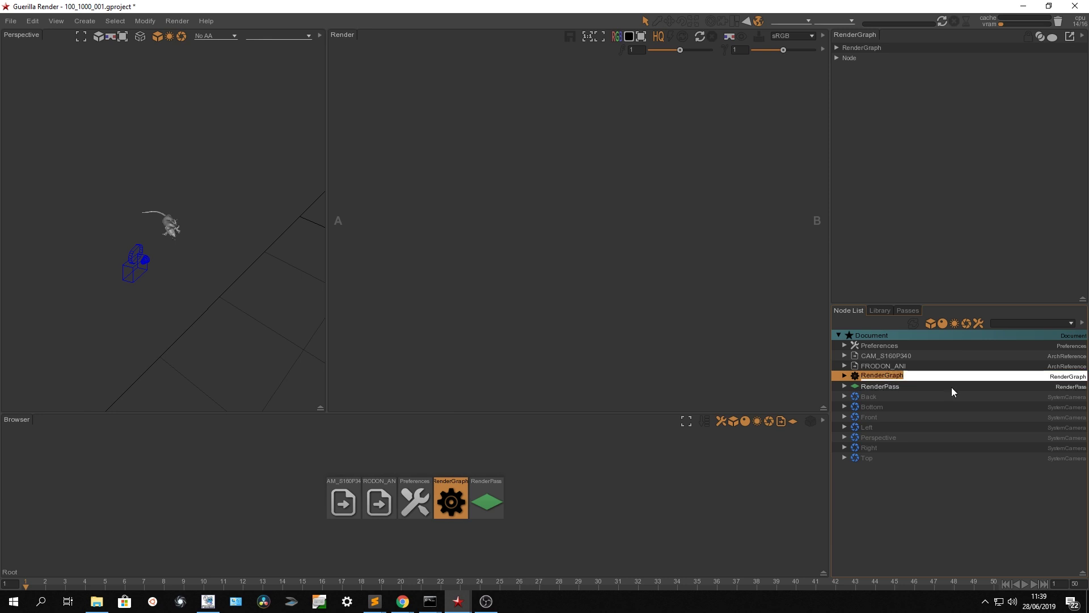
pyautogui.write('100_1000_Light')
pyautogui.press('BackSpace')
pyautogui.press('BackSpace')
pyautogui.press('Return')
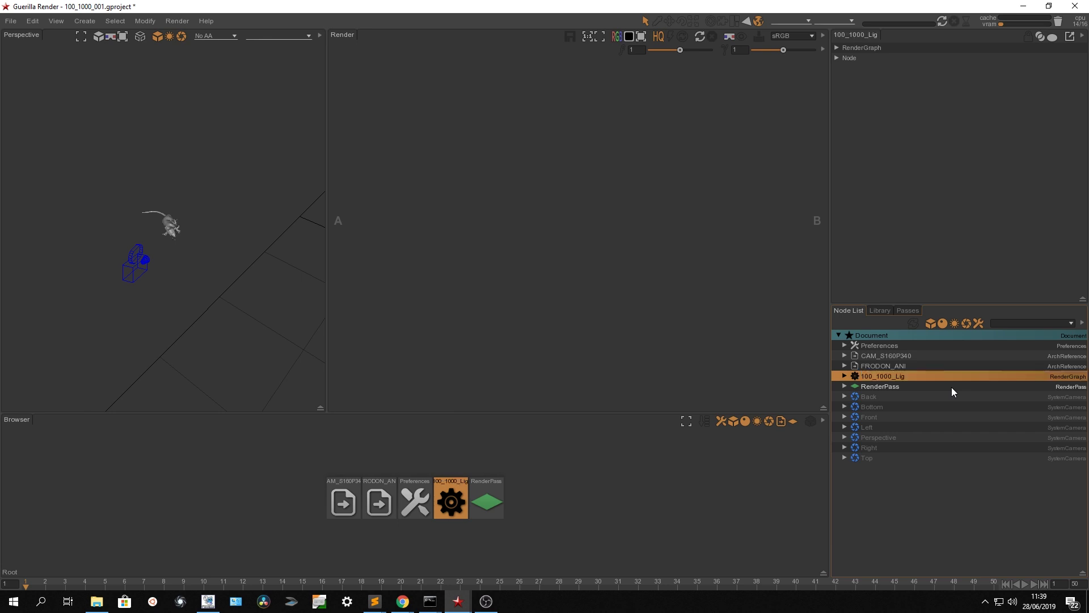
pyautogui.hotkey('ctrl', 's')
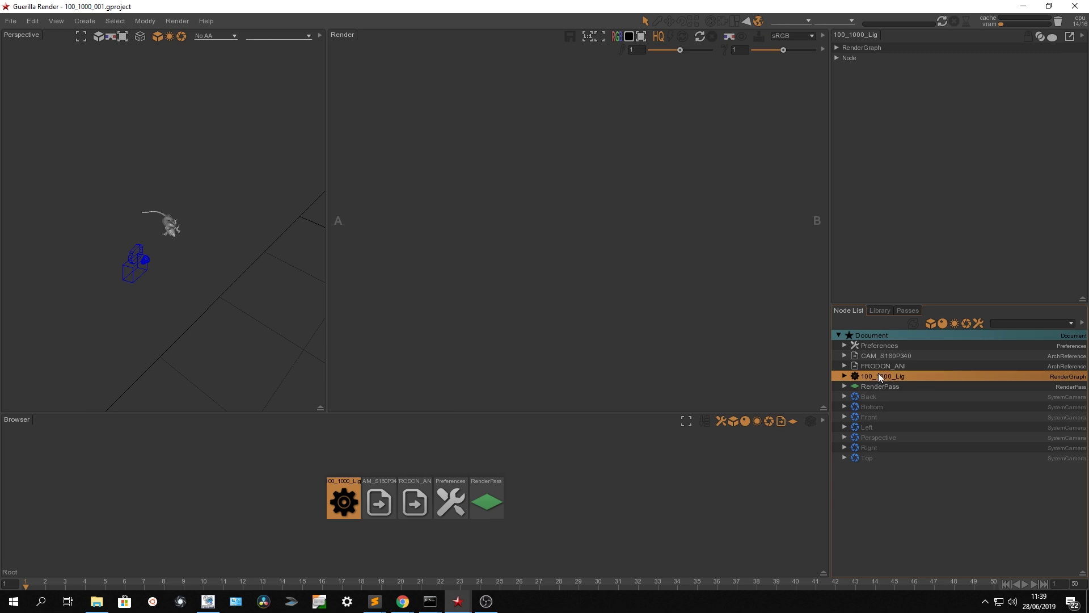
# Step: Set the order of the 100_1000_Lig render graph to 10
pyautogui.click(862, 48)
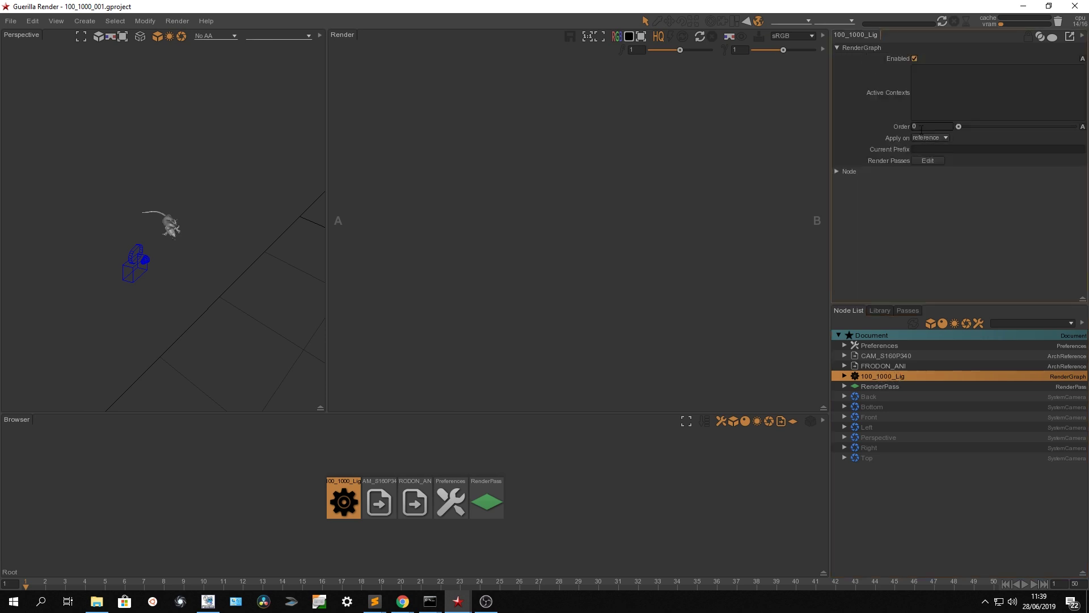
pyautogui.click(923, 126)
pyautogui.write('10')
pyautogui.press('Return')
pyautogui.click(907, 248)
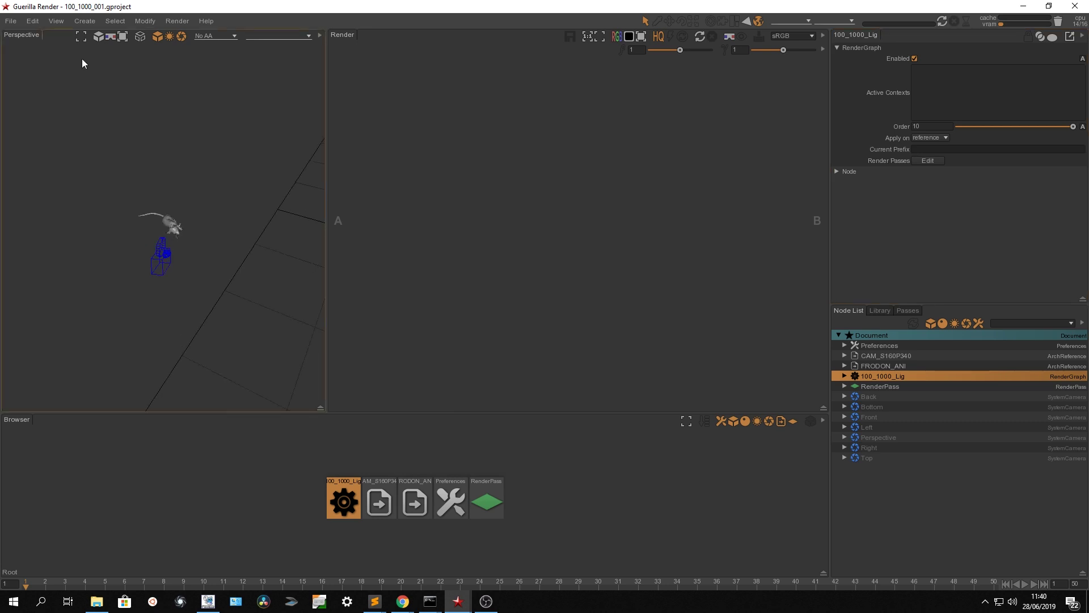
# Step: Start a new reference and pick the FRODON shading project from DATA/LIB/SAFE/SETUP/FRODON/SHADING/SCENE
pyautogui.click(84, 21)
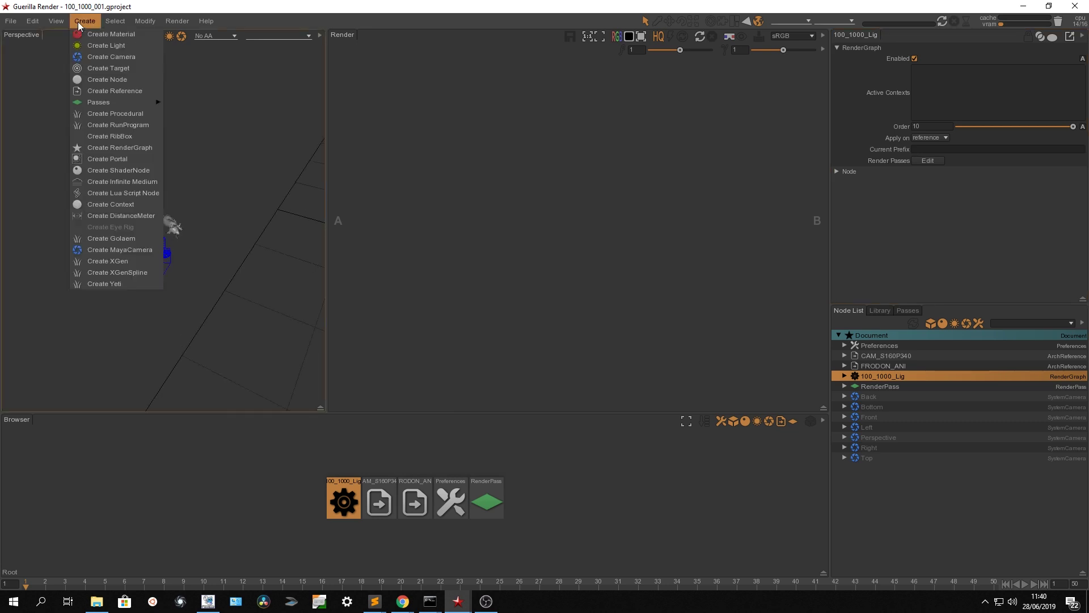
pyautogui.click(124, 91)
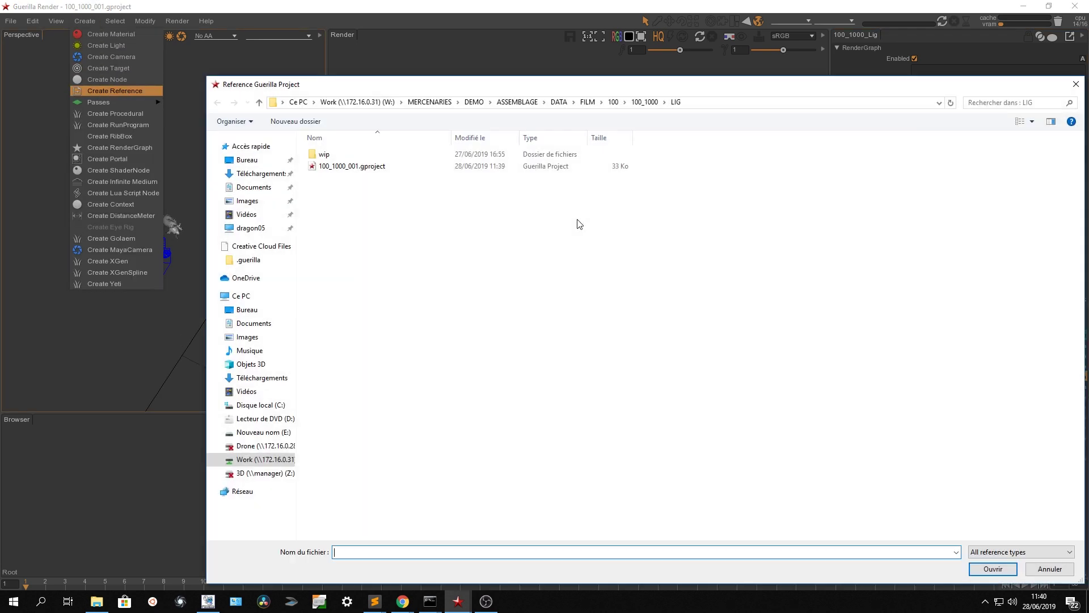
pyautogui.click(562, 103)
pyautogui.doubleClick(450, 166)
pyautogui.doubleClick(427, 155)
pyautogui.doubleClick(415, 166)
pyautogui.doubleClick(413, 155)
pyautogui.doubleClick(407, 178)
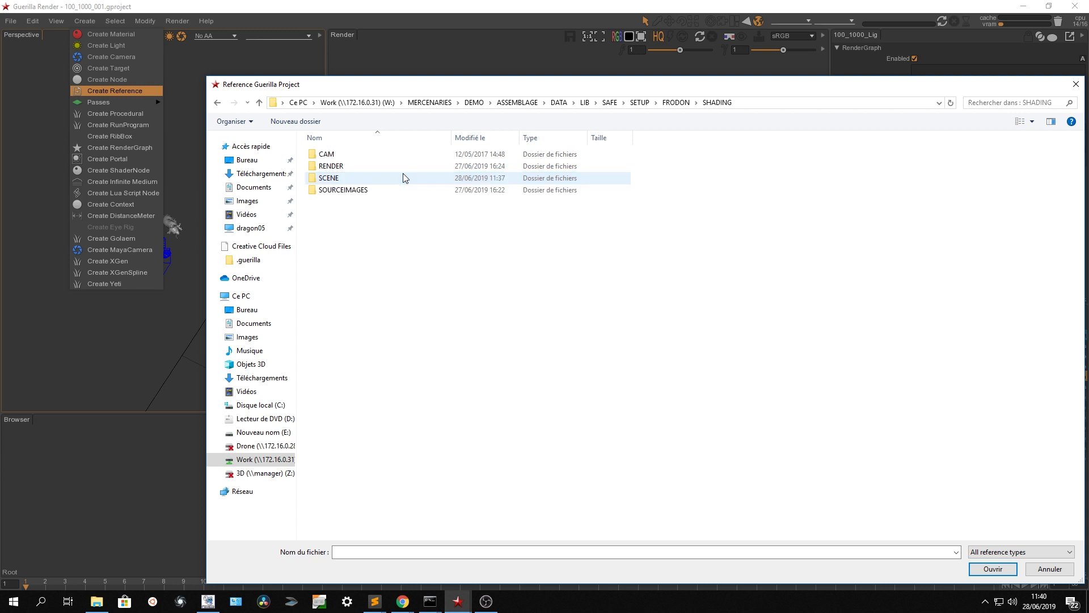
pyautogui.doubleClick(403, 177)
pyautogui.doubleClick(404, 166)
# Step: Create the reference under the name FRODON_LOOK with Prefix off and Contains Children on
pyautogui.click(538, 237)
pyautogui.click(546, 252)
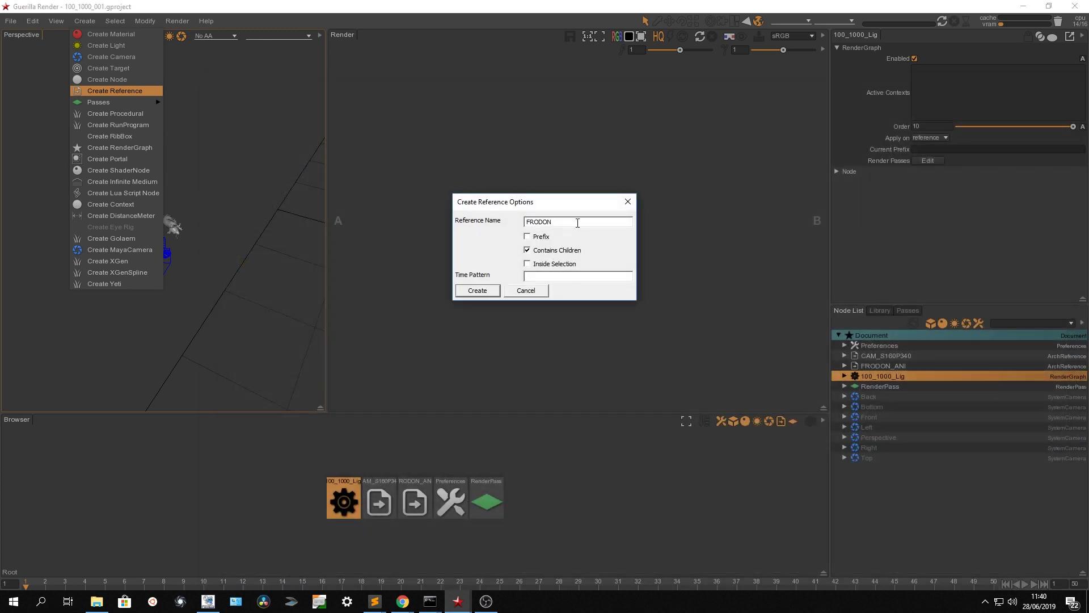
pyautogui.write('_LOOK')
pyautogui.click(491, 293)
# Step: Open the FRONDON_LOOK render graph inside the FRODON_LOOK reference
pyautogui.scroll(5, 154, 233)
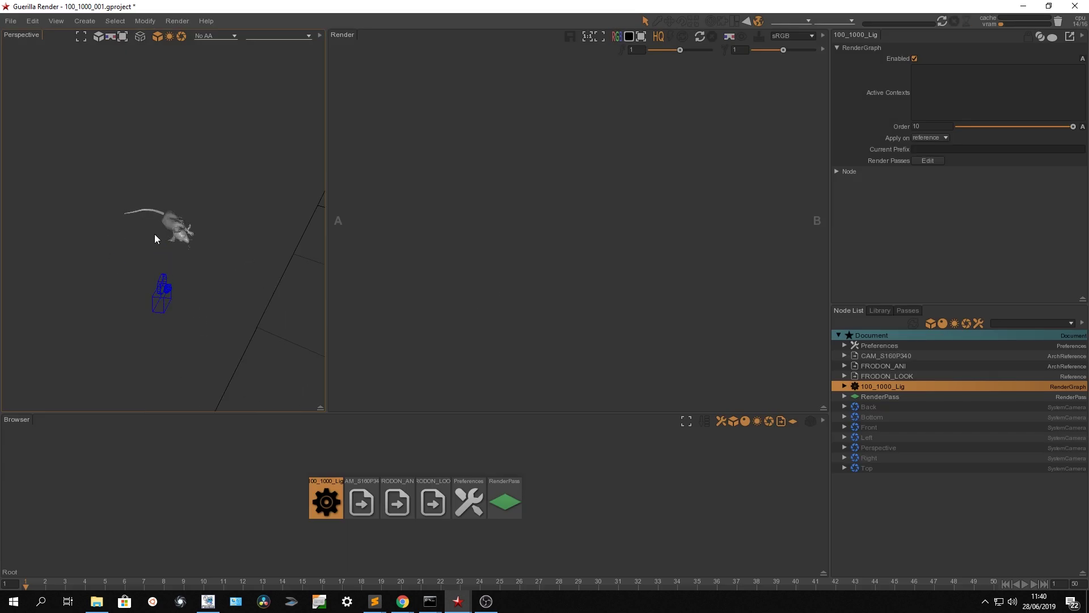
pyautogui.keyDown('alt'); pyautogui.moveTo(209, 267); pyautogui.dragTo(207, 260); pyautogui.keyUp('alt')
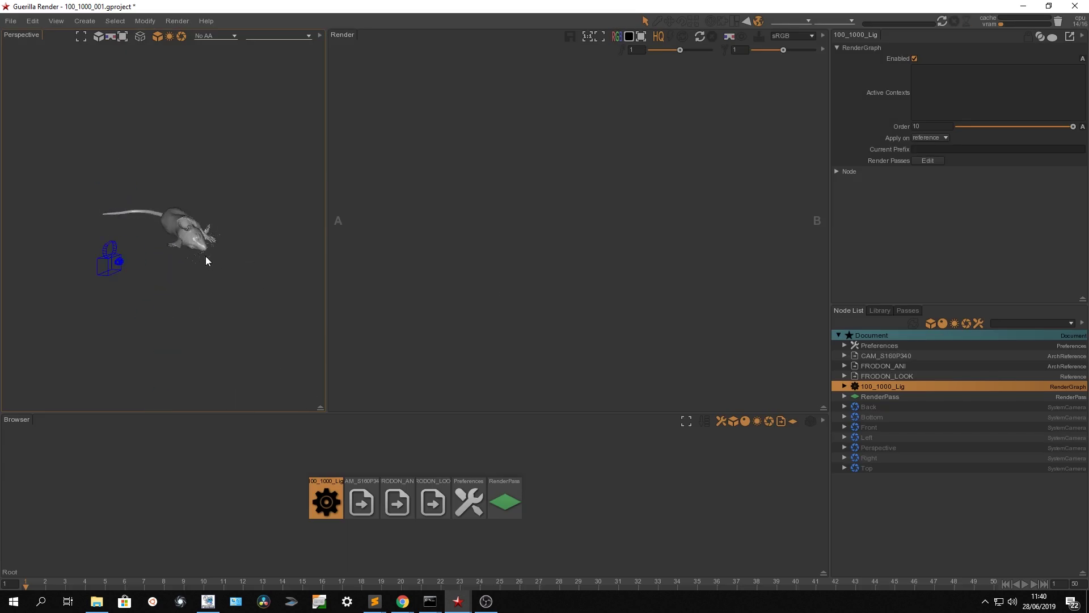
pyautogui.click(844, 376)
pyautogui.doubleClick(860, 388)
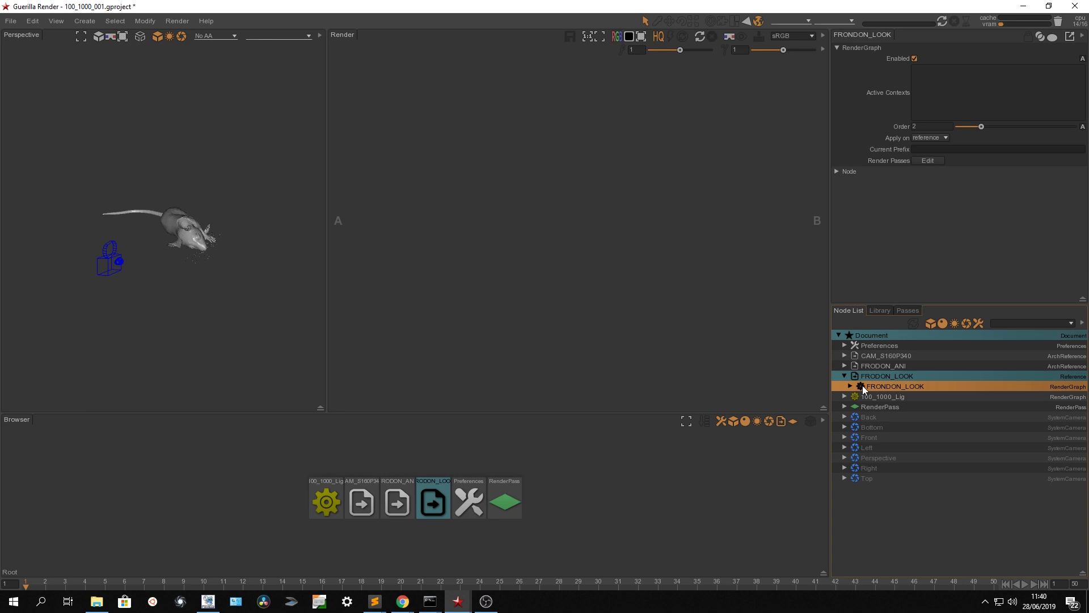
# Step: Select the character's body and locate C_body_geo under FRODON_GEOM in FRODON_ANI to compare it with the look graph
pyautogui.click(168, 225)
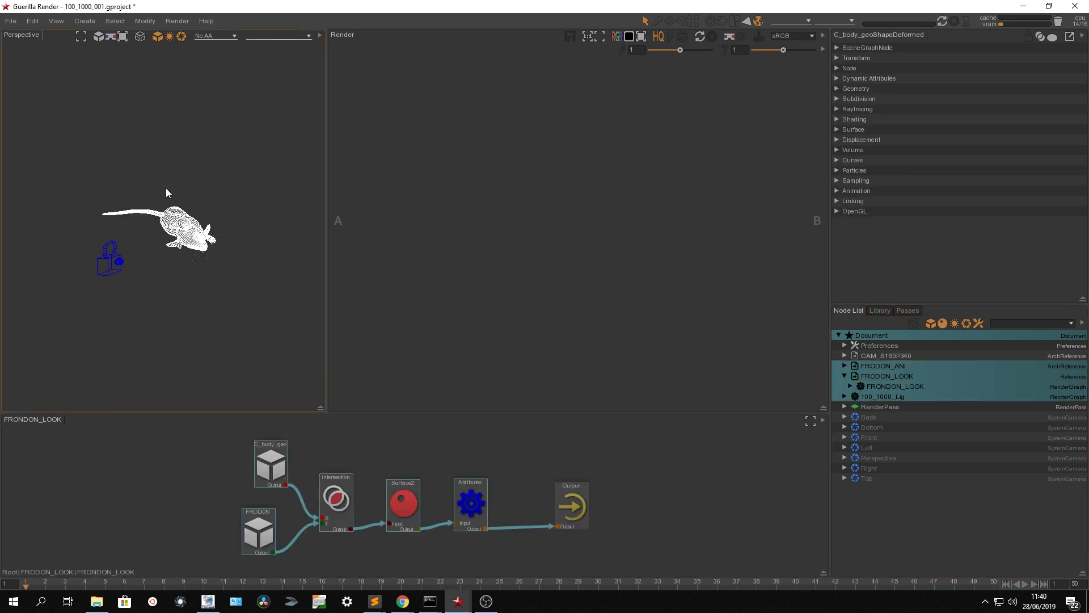
pyautogui.click(845, 377)
pyautogui.click(844, 364)
pyautogui.click(851, 375)
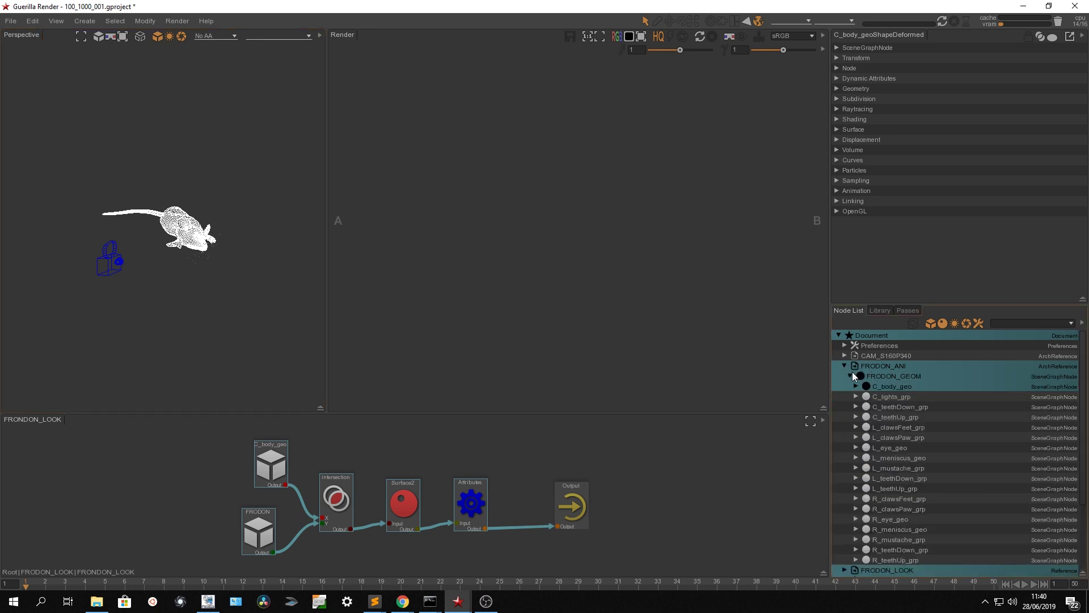
pyautogui.click(885, 386)
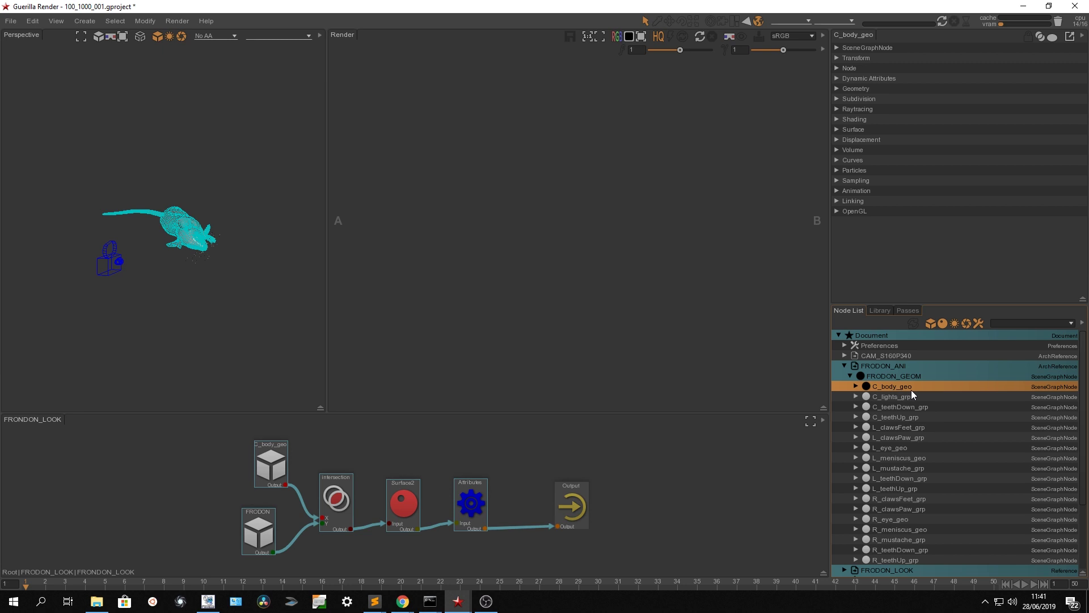
pyautogui.doubleClick(649, 504)
pyautogui.click(844, 366)
# Step: Add a SquareLight to the 100_1000_Lig render graph and merge it with the Surface2 output ahead of the Trace node
pyautogui.click(876, 386)
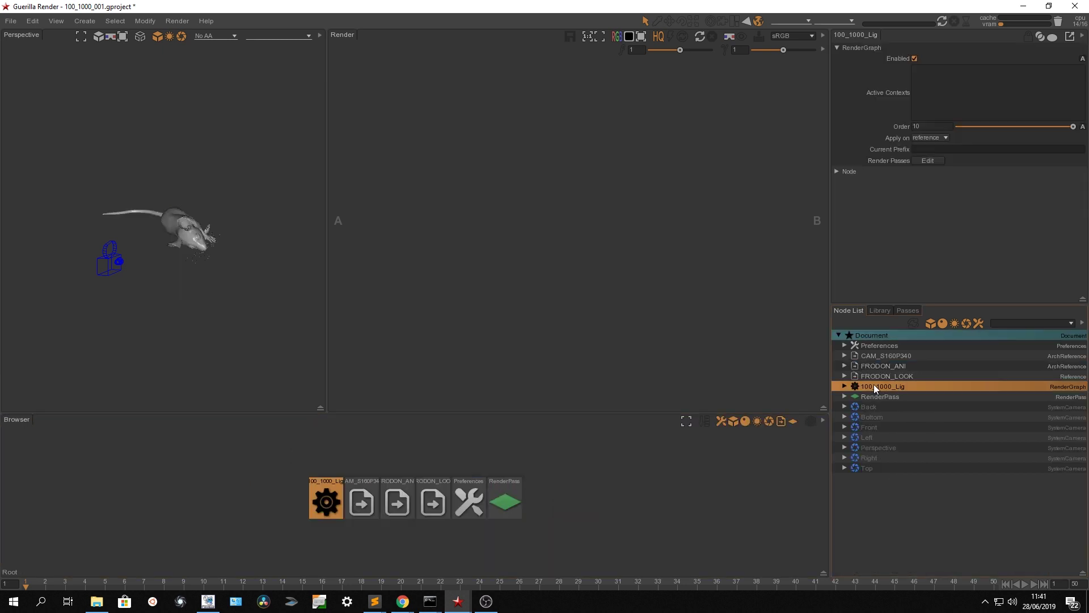
pyautogui.moveTo(196, 455)
pyautogui.mouseDown()
pyautogui.moveTo(500, 518)
pyautogui.moveTo(437, 526)
pyautogui.moveTo(446, 523)
pyautogui.moveTo(390, 509)
pyautogui.moveTo(402, 508)
pyautogui.moveTo(334, 454)
pyautogui.mouseUp()
pyautogui.click(301, 500)
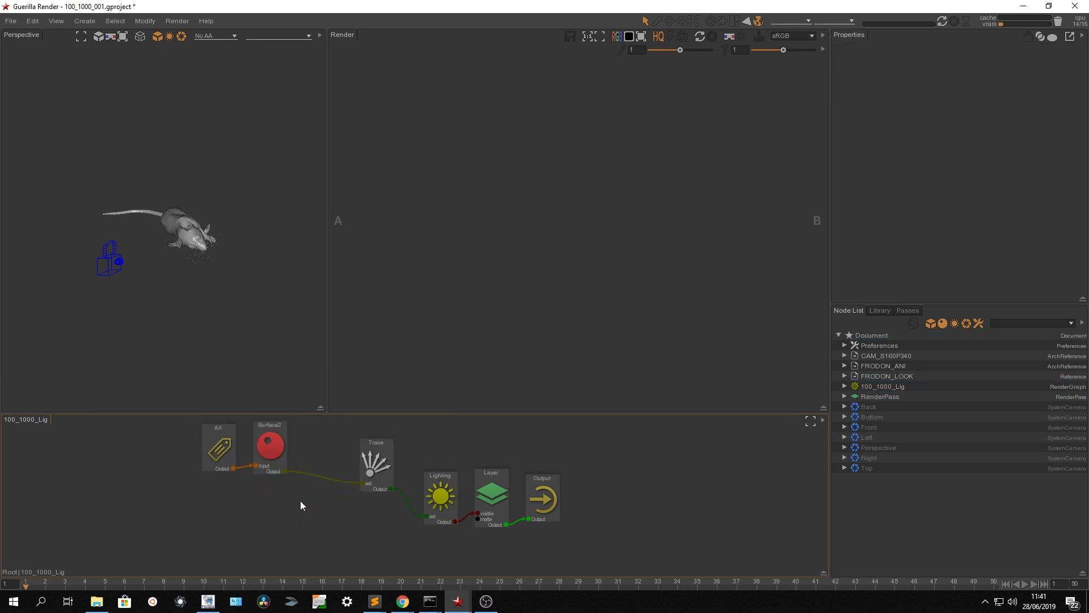
pyautogui.press('Tab')
pyautogui.write('squ')
pyautogui.press('Down')
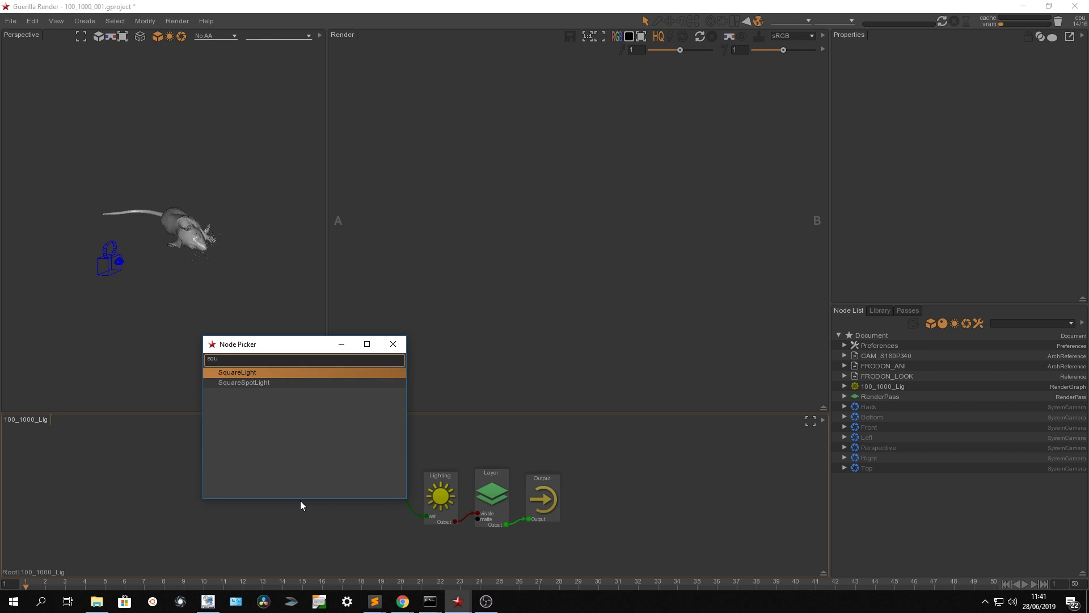
pyautogui.press('Return')
pyautogui.moveTo(265, 546); pyautogui.dragTo(324, 478)
pyautogui.click(274, 514)
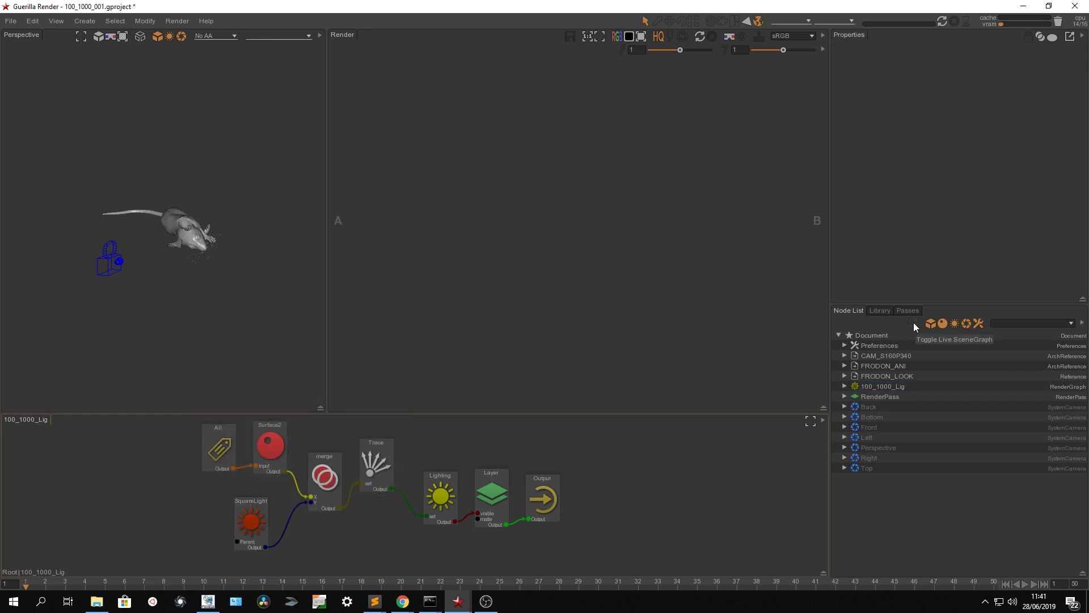
# Step: Turn on the live scene graph and look through the SquareLight in the viewport
pyautogui.click(913, 324)
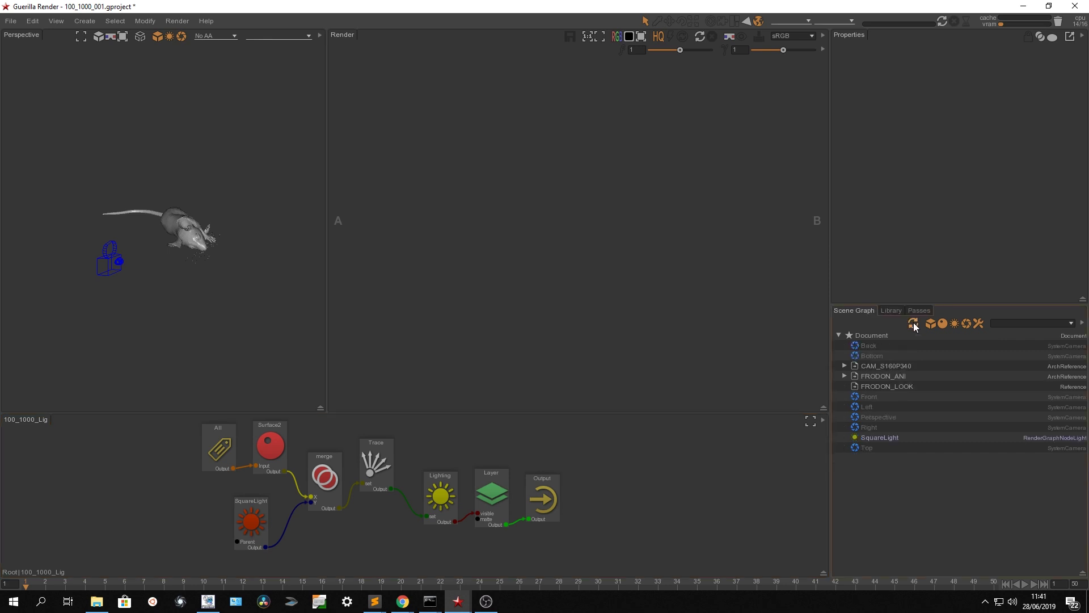
pyautogui.click(858, 439)
pyautogui.moveTo(856, 437); pyautogui.dragTo(186, 308)
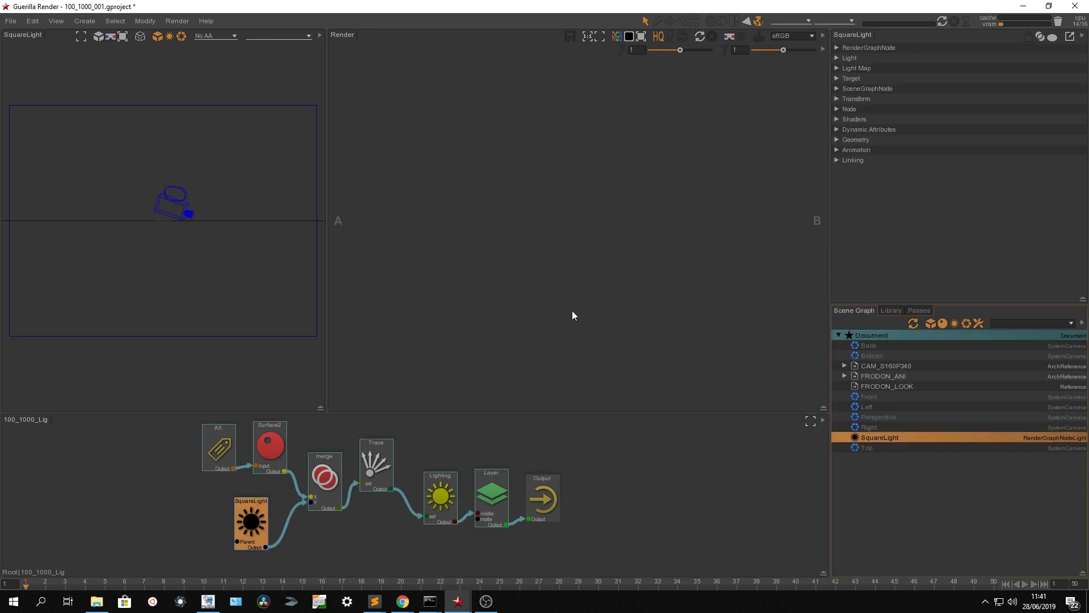
# Step: Frame FRODON_ANI through the SquareLight to place the light above the character, and reselect the light in the Perspective view
pyautogui.click(880, 377)
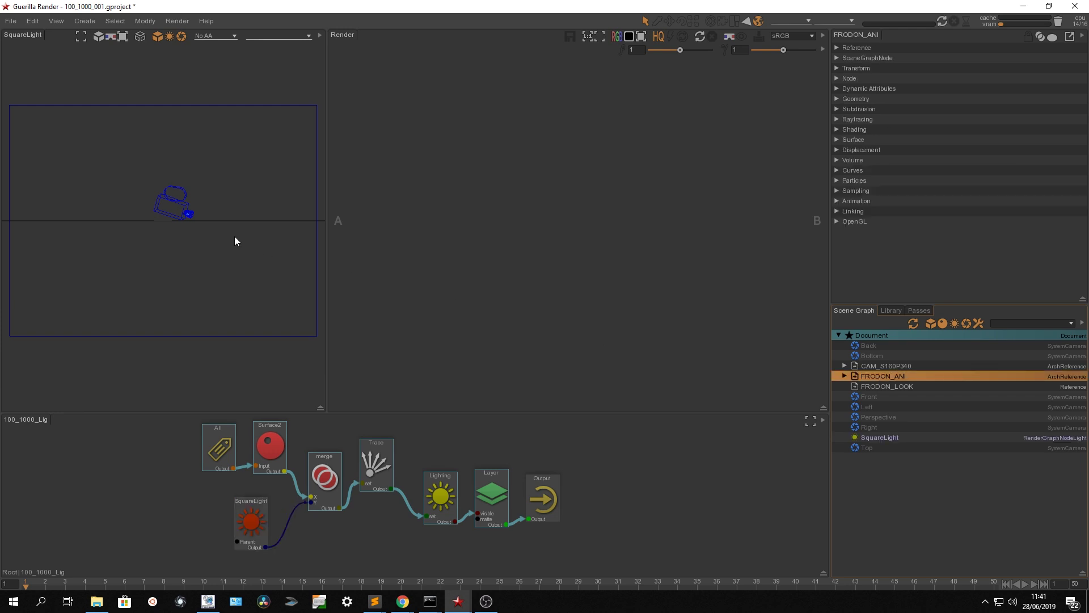
pyautogui.press('f')
pyautogui.keyDown('alt'); pyautogui.moveTo(234, 236); pyautogui.dragTo(215, 319); pyautogui.keyUp('alt')
pyautogui.moveTo(216, 319); pyautogui.dragTo(273, 289, button='right')
pyautogui.keyDown('alt'); pyautogui.moveTo(271, 288); pyautogui.dragTo(176, 127); pyautogui.keyUp('alt')
pyautogui.click(203, 147)
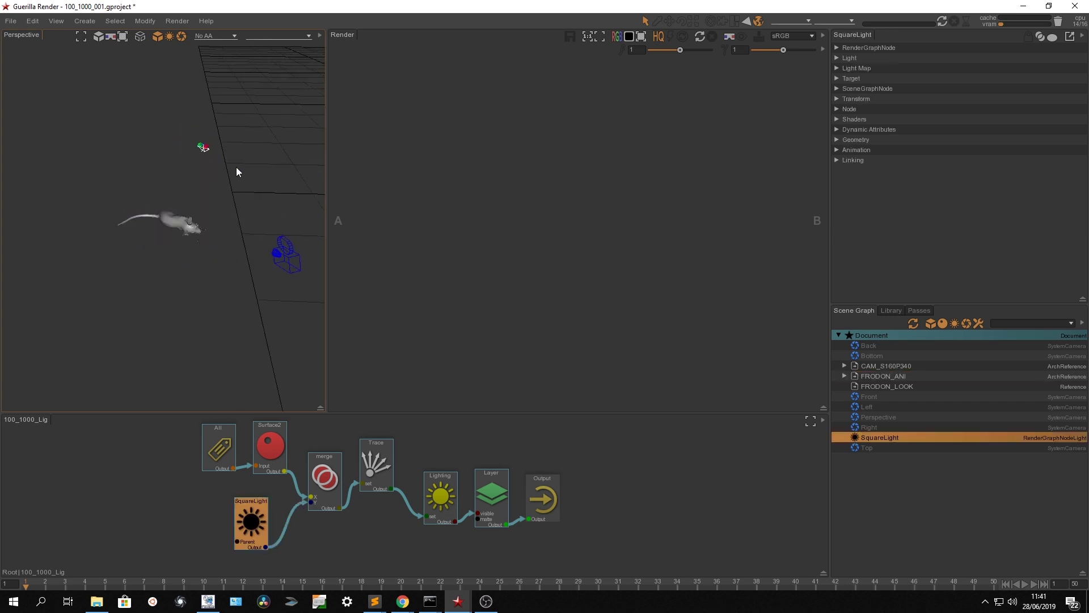
# Step: Set the SquareLight's Size X and Size Y to 10
pyautogui.click(845, 59)
pyautogui.click(936, 216)
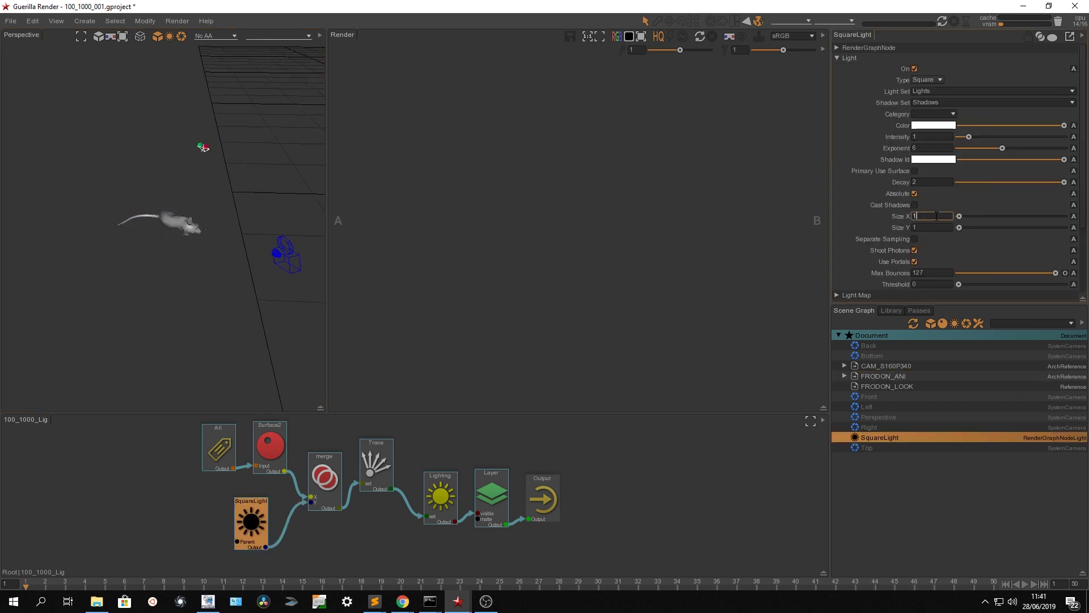
pyautogui.write('0')
pyautogui.click(936, 226)
pyautogui.write('0')
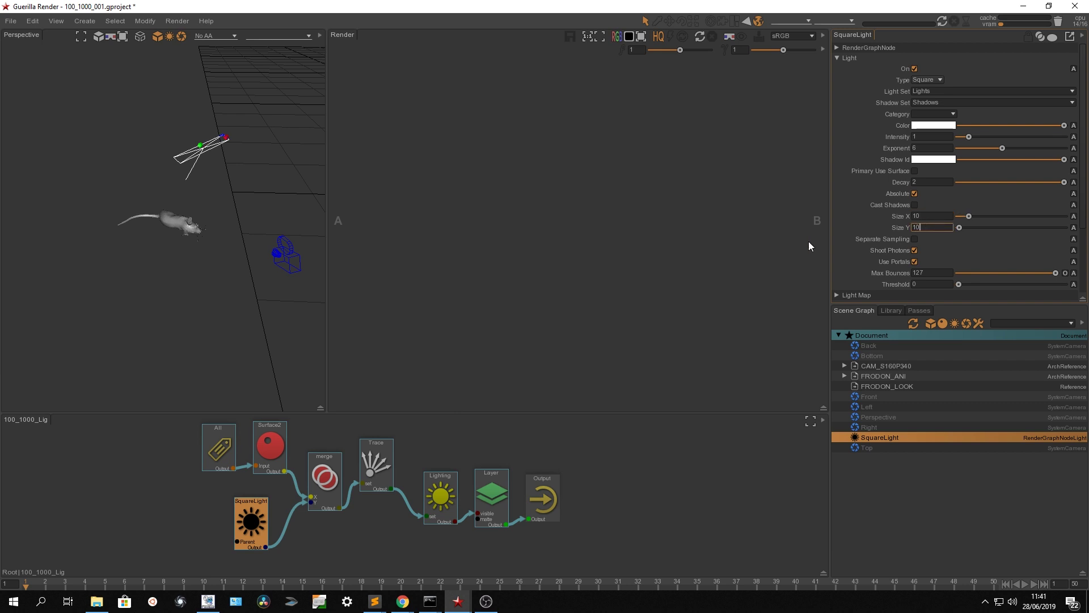
pyautogui.press('Return')
pyautogui.moveTo(189, 210)
pyautogui.keyDown('alt'); pyautogui.mouseDown()
pyautogui.moveTo(192, 193)
pyautogui.moveTo(202, 196)
pyautogui.moveTo(183, 204)
pyautogui.moveTo(187, 225)
pyautogui.mouseUp(); pyautogui.keyUp('alt')
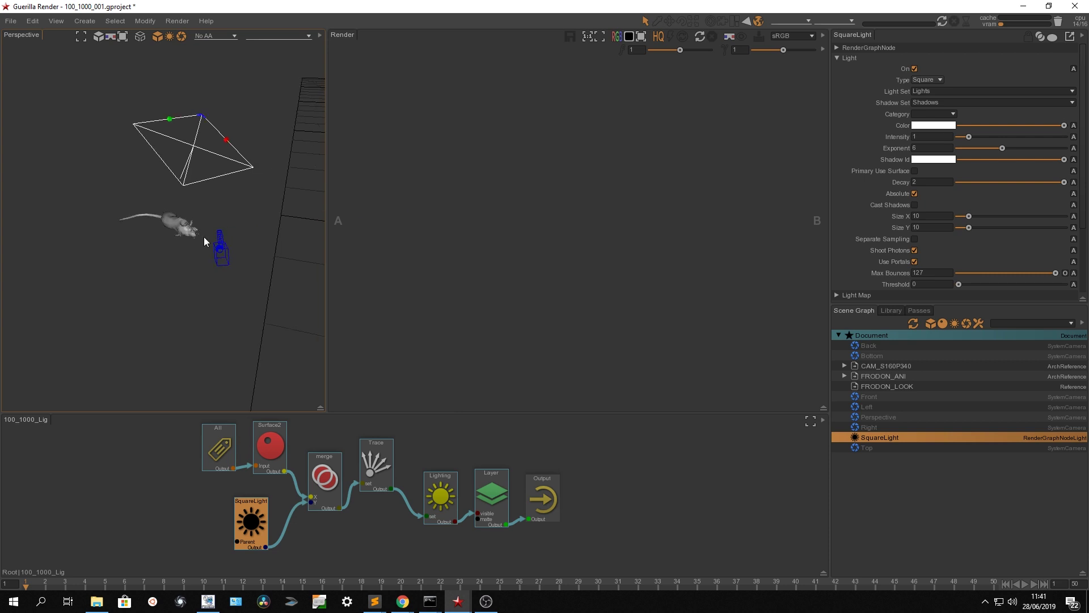
# Step: Look at the character through the animCamShape camera and try the viewport's camera selection
pyautogui.press('c')
pyautogui.click(229, 203)
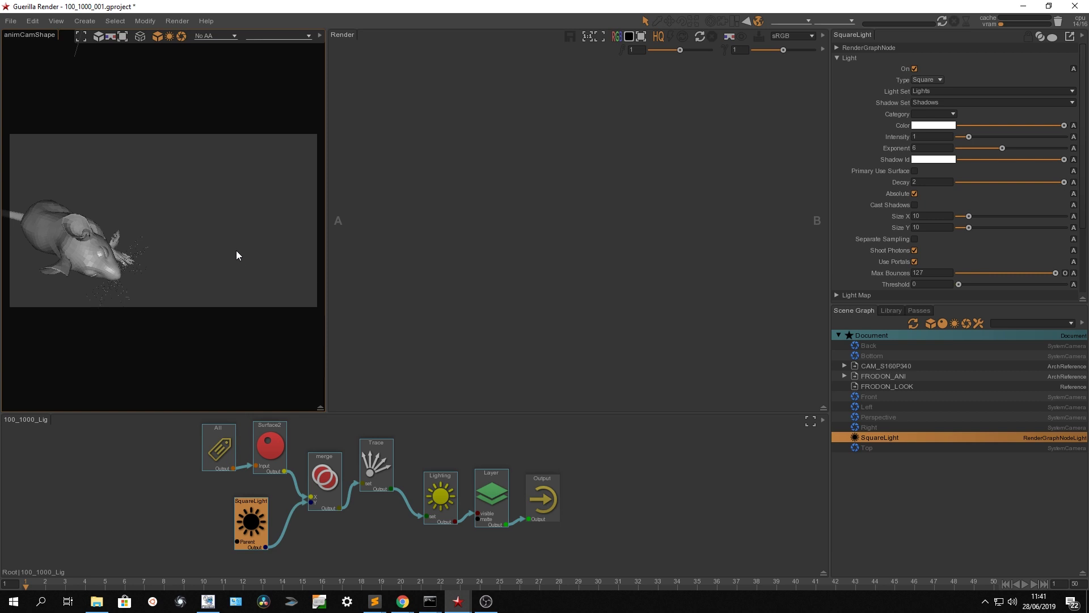
pyautogui.rightClick(205, 242)
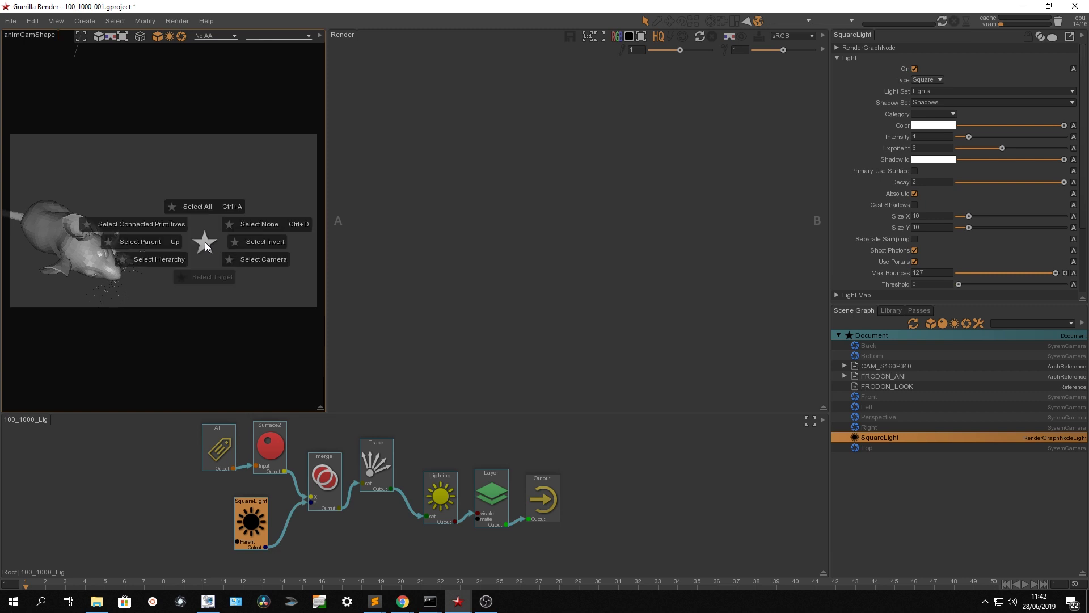
pyautogui.click(263, 259)
pyautogui.click(856, 60)
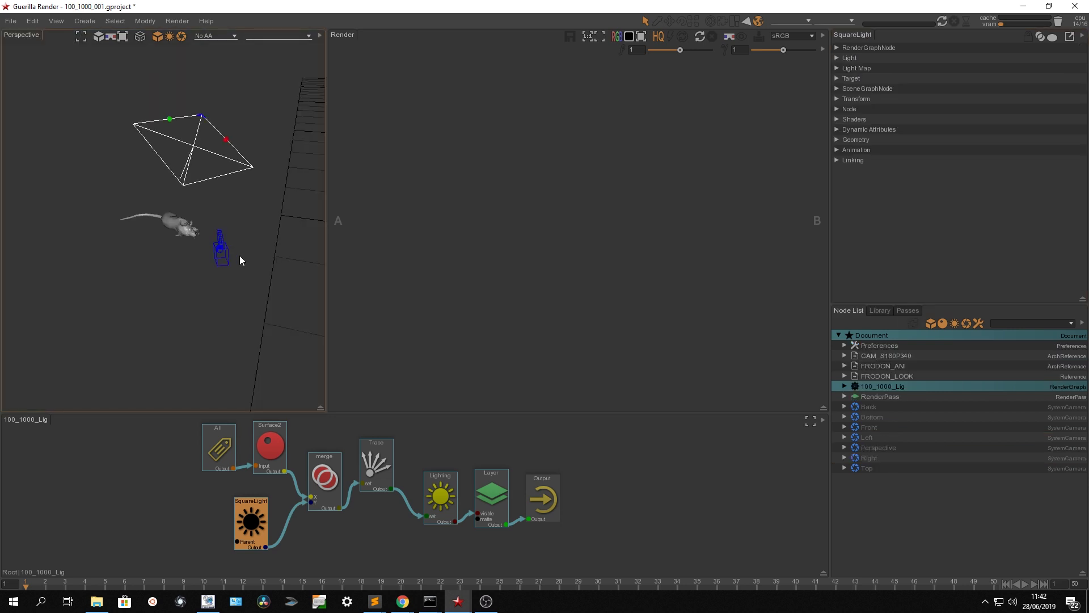
pyautogui.press('c')
pyautogui.click(242, 205)
# Step: View the scene from the SquareLight and return the viewport to Perspective
pyautogui.press('l')
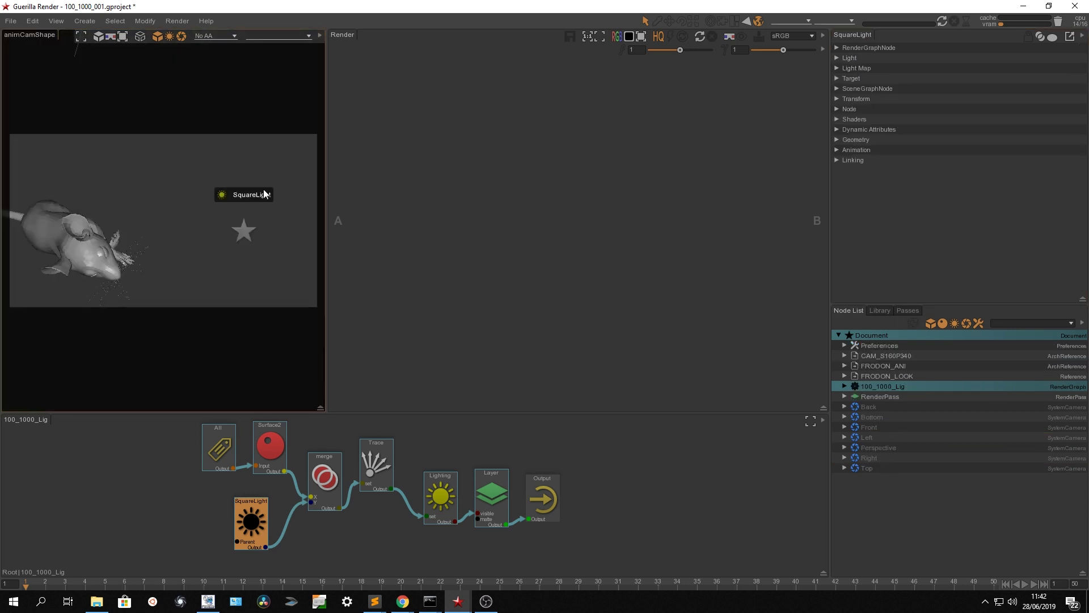
pyautogui.click(263, 194)
pyautogui.keyDown('alt'); pyautogui.moveTo(243, 239); pyautogui.dragTo(234, 272); pyautogui.keyUp('alt')
pyautogui.press('c')
pyautogui.click(270, 240)
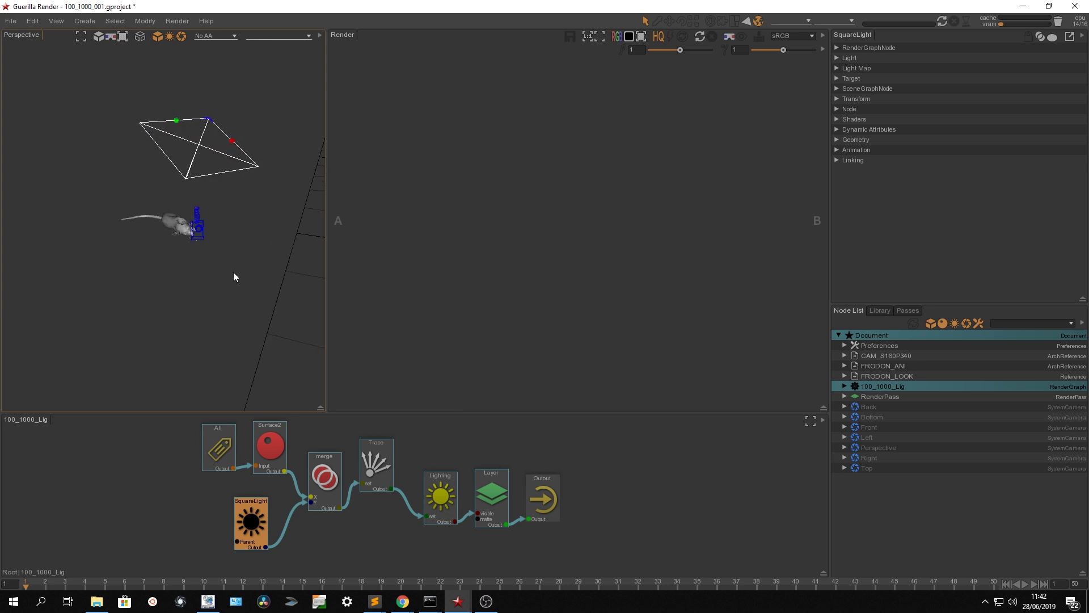
# Step: Move the Lighting, Layer and Output nodes further away from the Trace node in the lighting graph
pyautogui.moveTo(641, 467); pyautogui.dragTo(439, 514)
pyautogui.moveTo(440, 505); pyautogui.dragTo(484, 475)
pyautogui.moveTo(377, 470); pyautogui.dragTo(383, 475)
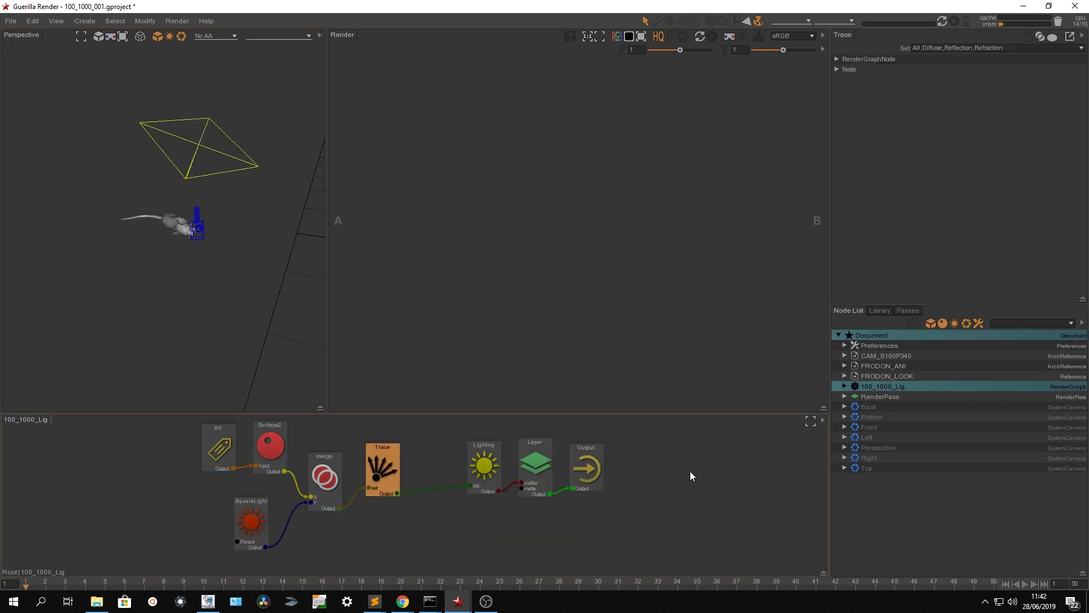
pyautogui.click(844, 376)
pyautogui.click(845, 376)
pyautogui.click(844, 367)
# Step: Set the timeline range to frames 100 to 150 and go to frame 100
pyautogui.click(9, 583)
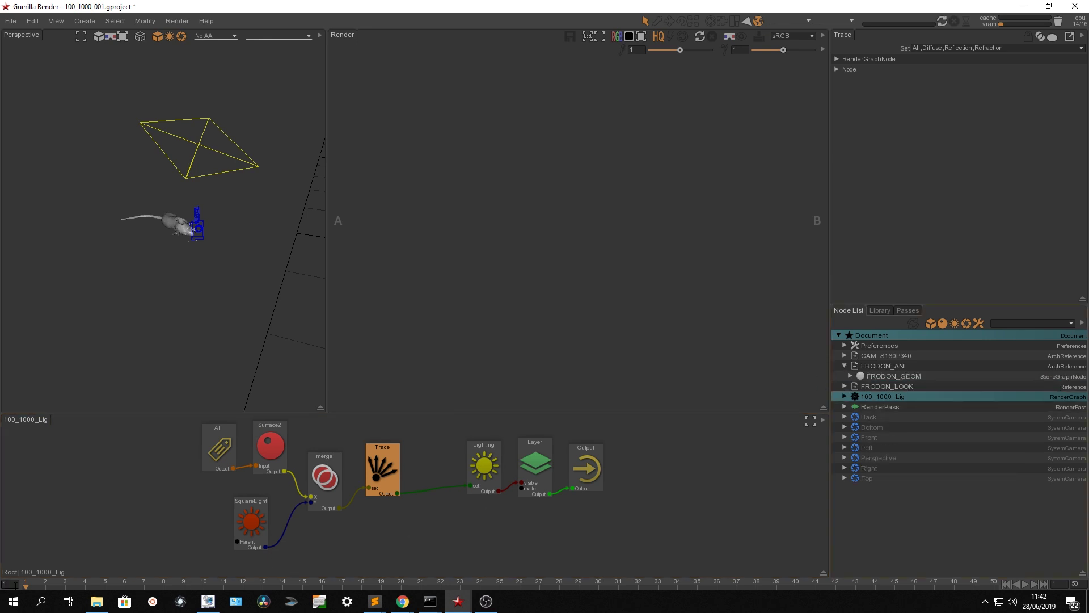
pyautogui.write('00')
pyautogui.press('Return')
pyautogui.doubleClick(1081, 583)
pyautogui.write('150')
pyautogui.press('Return')
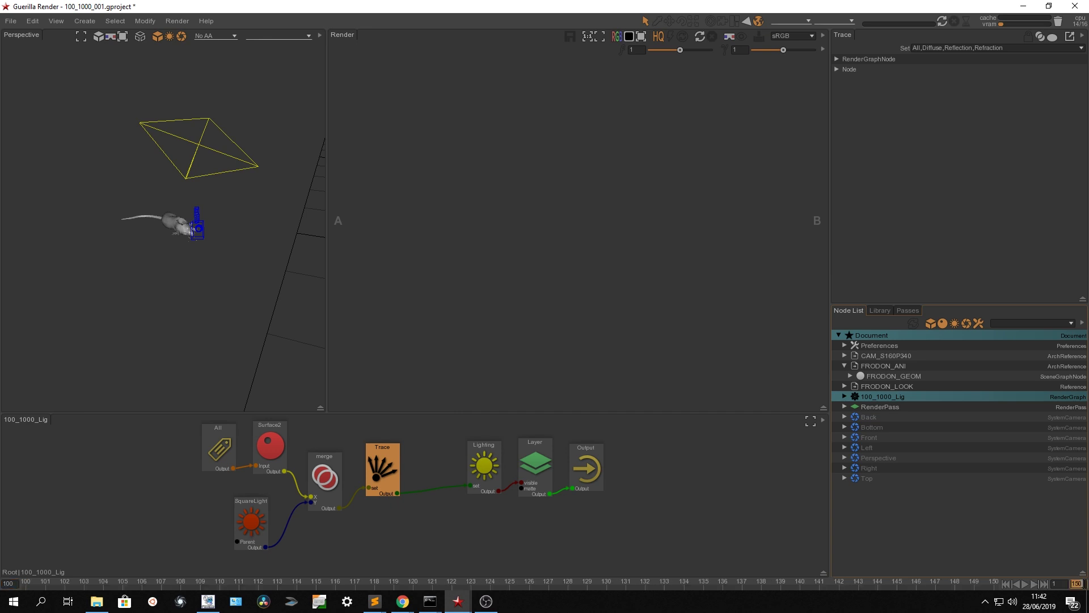
pyautogui.click(26, 585)
# Step: Play the animation through the animCamShape camera and return to frame 100
pyautogui.rightClick(268, 272)
pyautogui.click(277, 221)
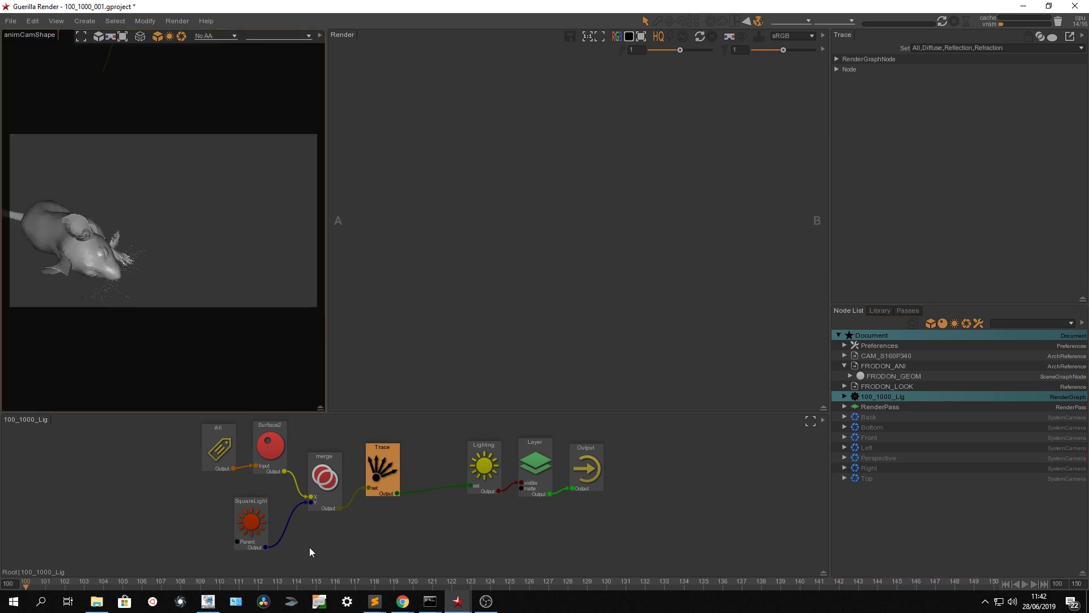
pyautogui.click(1026, 583)
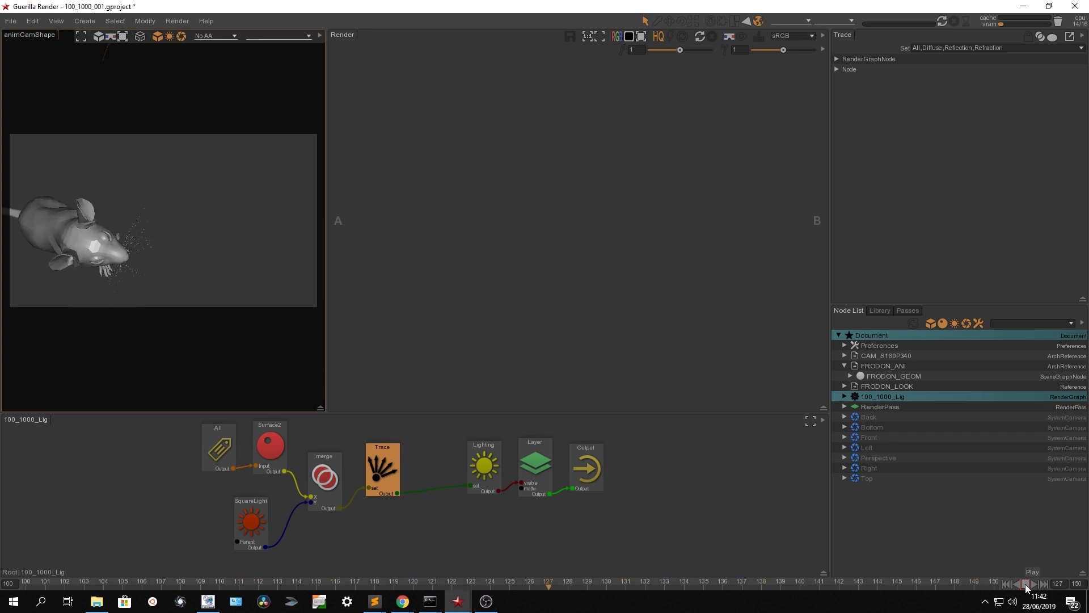
pyautogui.click(1026, 584)
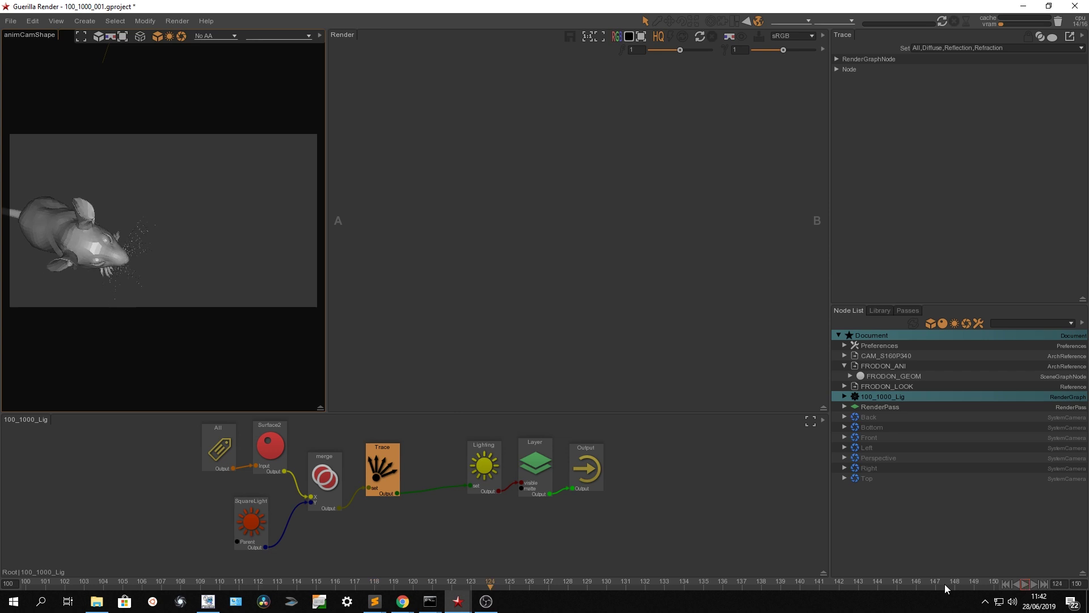
pyautogui.click(26, 583)
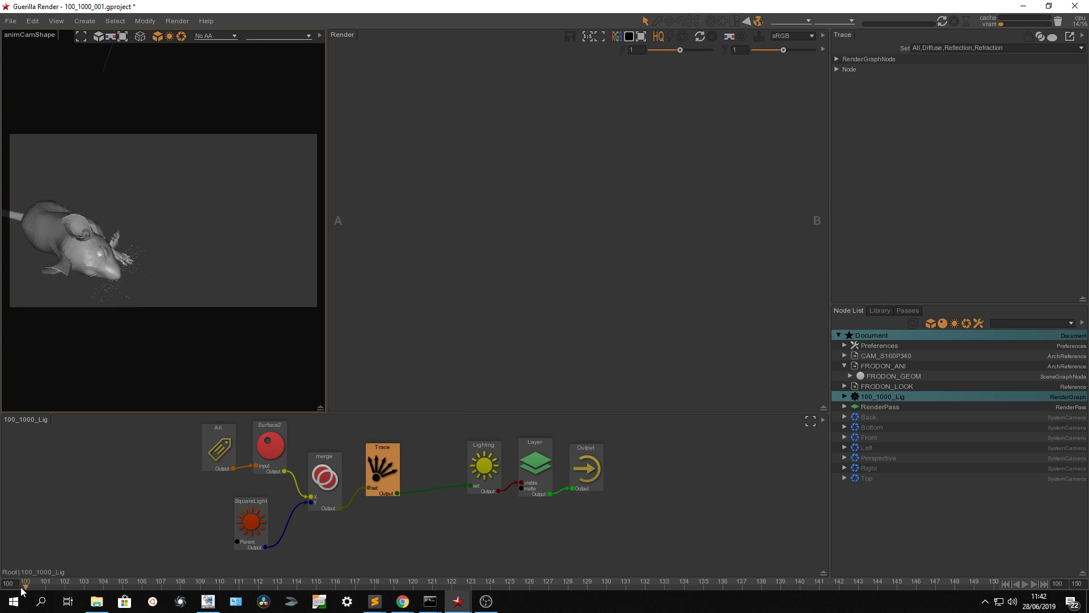
# Step: Render frame 100, fit the image in the Render view and stop the render
pyautogui.click(941, 21)
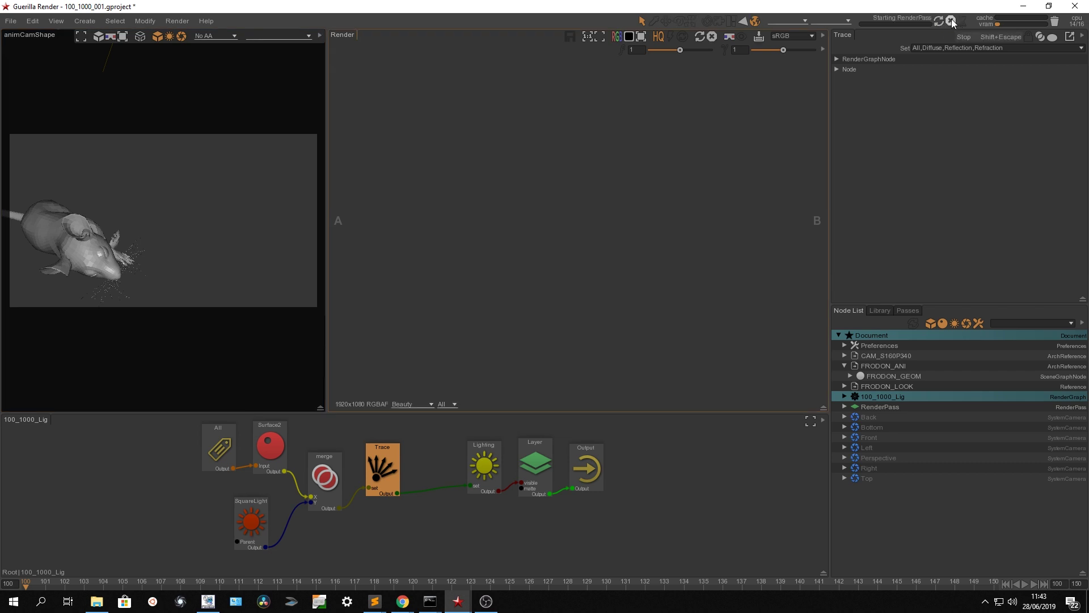
pyautogui.click(600, 36)
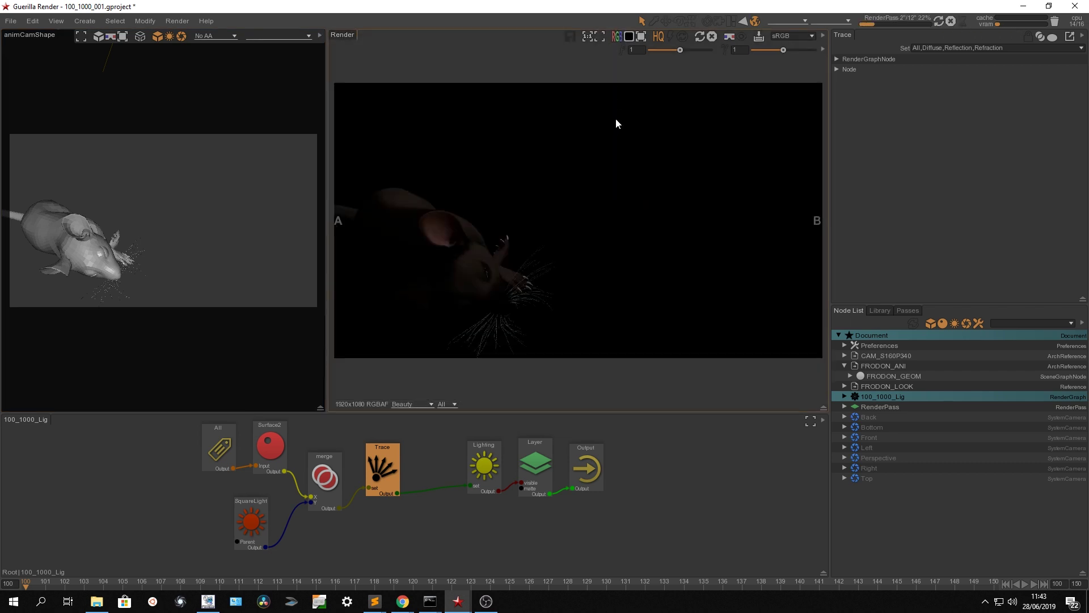
pyautogui.click(951, 20)
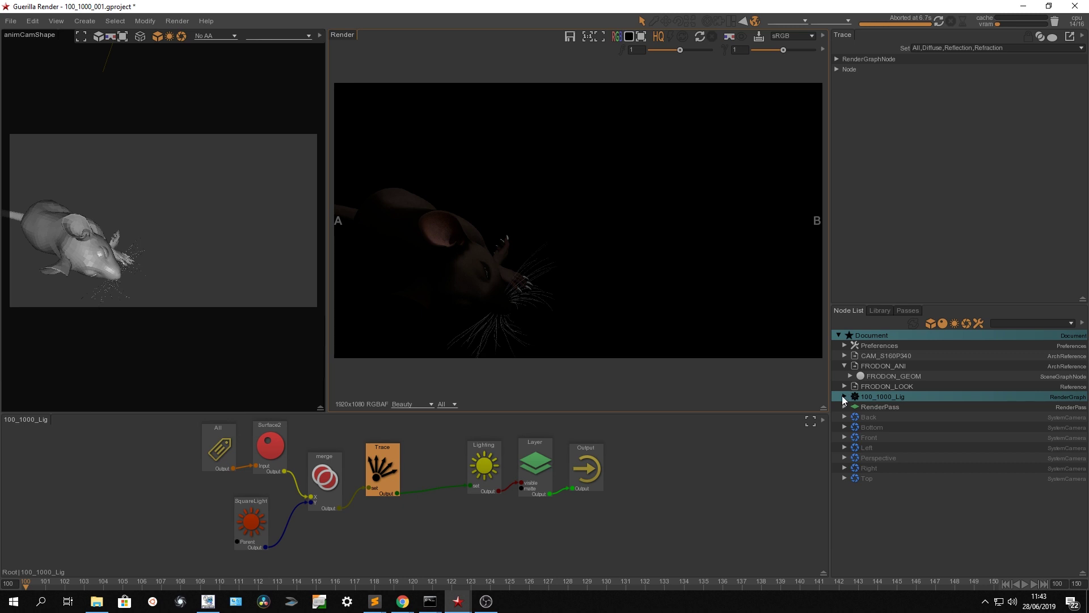
# Step: Review the FRODON_GEOM hierarchy in FRODON_ANI and select the FRONDON_LOOK render graph inside the FRODON_LOOK reference
pyautogui.click(844, 366)
pyautogui.click(843, 366)
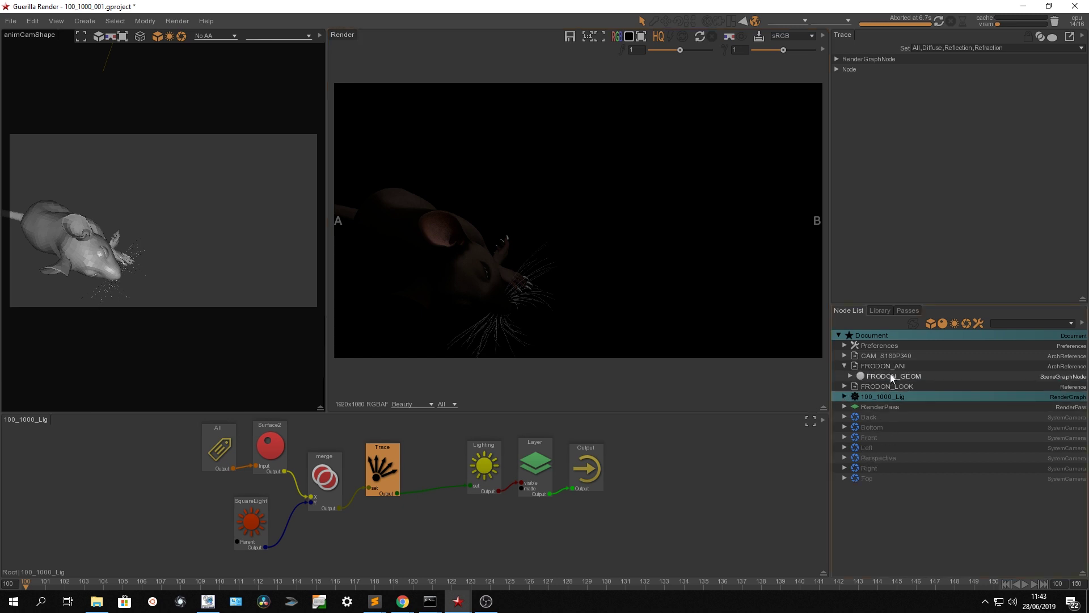
pyautogui.click(850, 376)
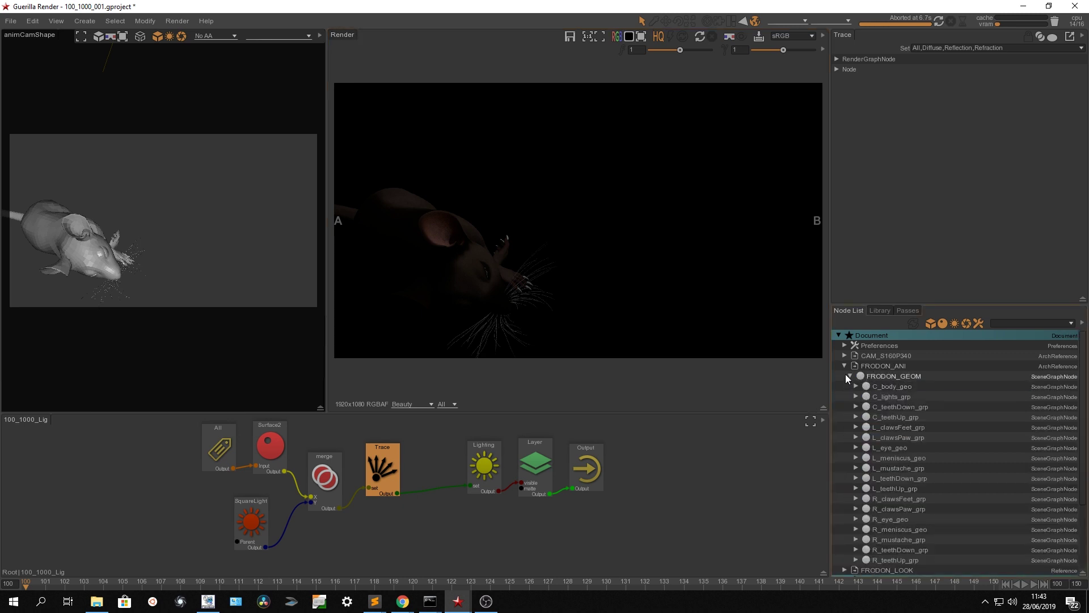
pyautogui.click(844, 366)
pyautogui.click(844, 376)
pyautogui.click(876, 386)
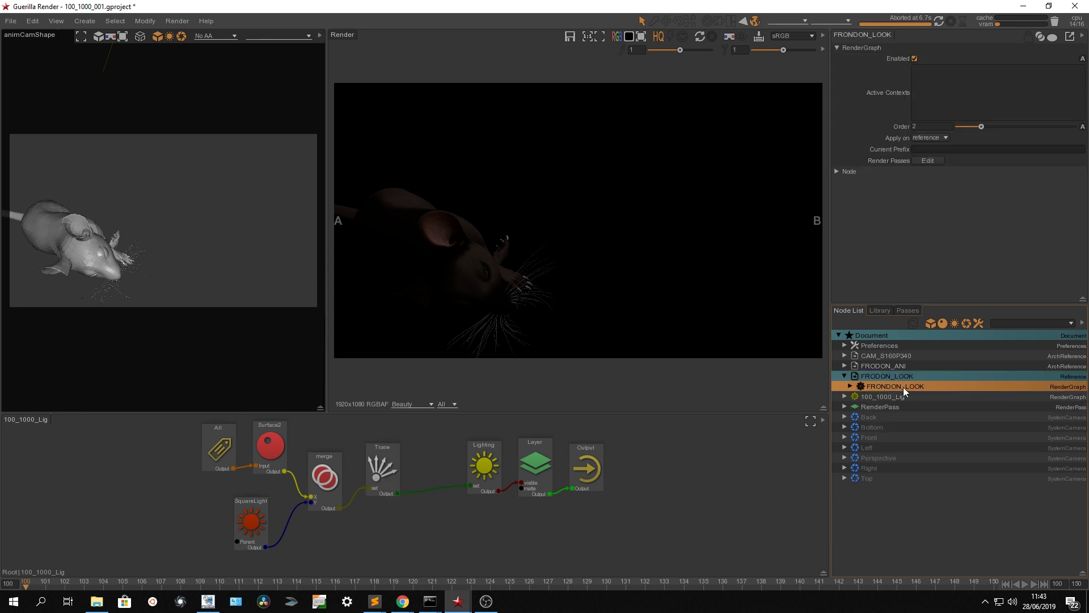
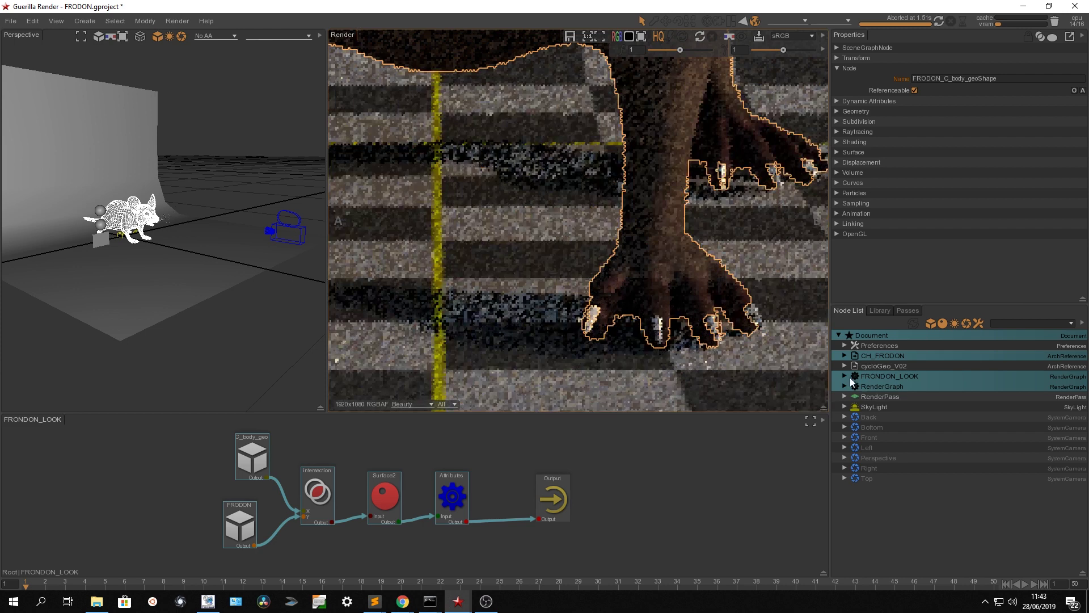
# Step: Examine the geometry groups under CH_FRODON's GEO_FRODON to find the teeth, claws and mustache groups
pyautogui.click(844, 356)
pyautogui.click(849, 366)
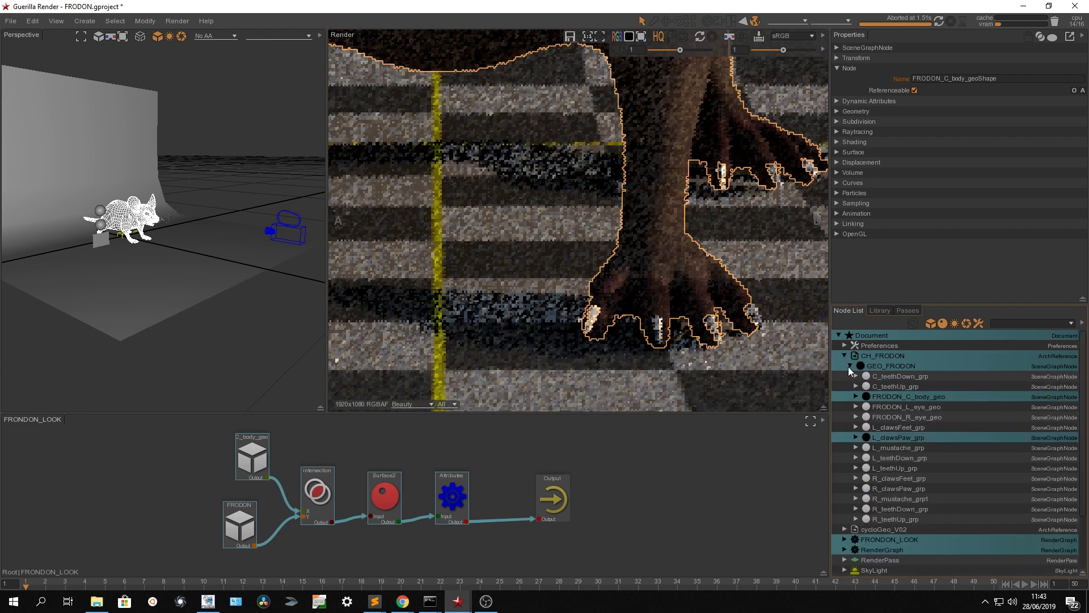
pyautogui.click(896, 377)
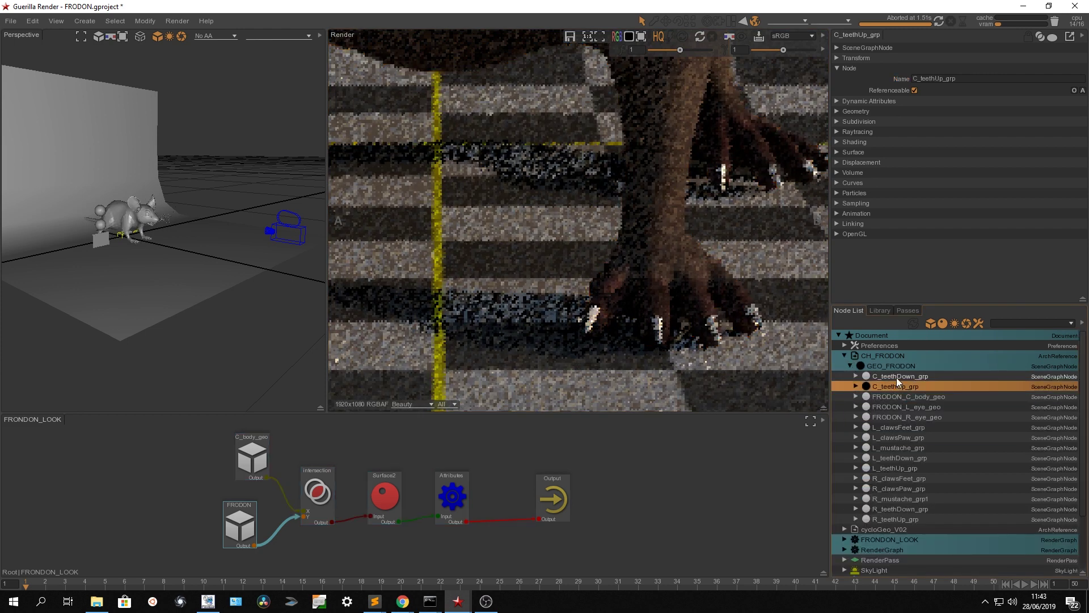
pyautogui.click(903, 427)
pyautogui.click(899, 437)
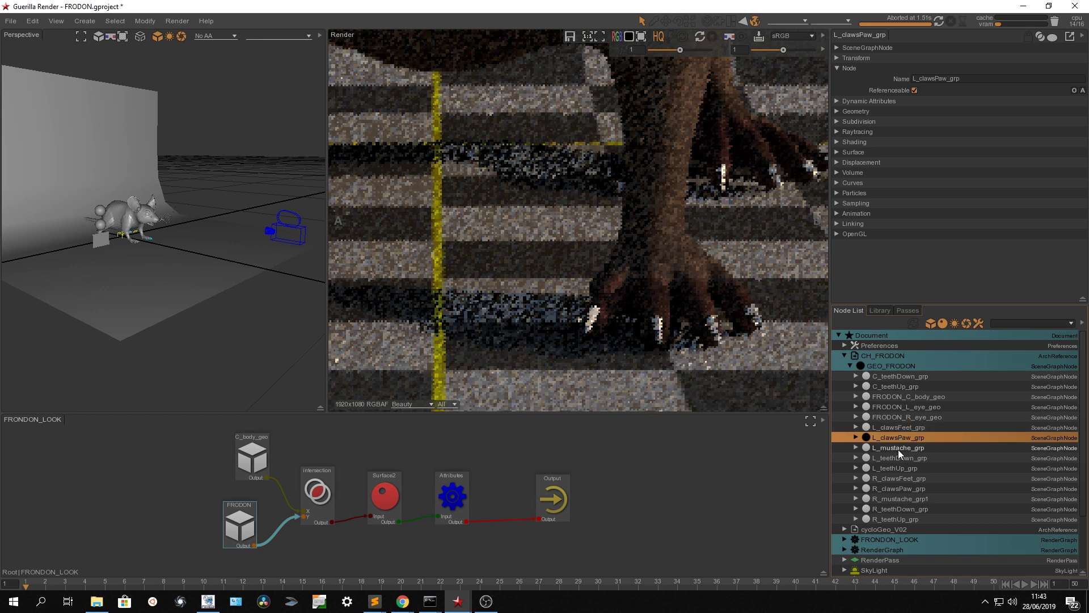
pyautogui.click(897, 449)
pyautogui.click(897, 457)
pyautogui.click(897, 468)
pyautogui.click(897, 478)
pyautogui.click(898, 489)
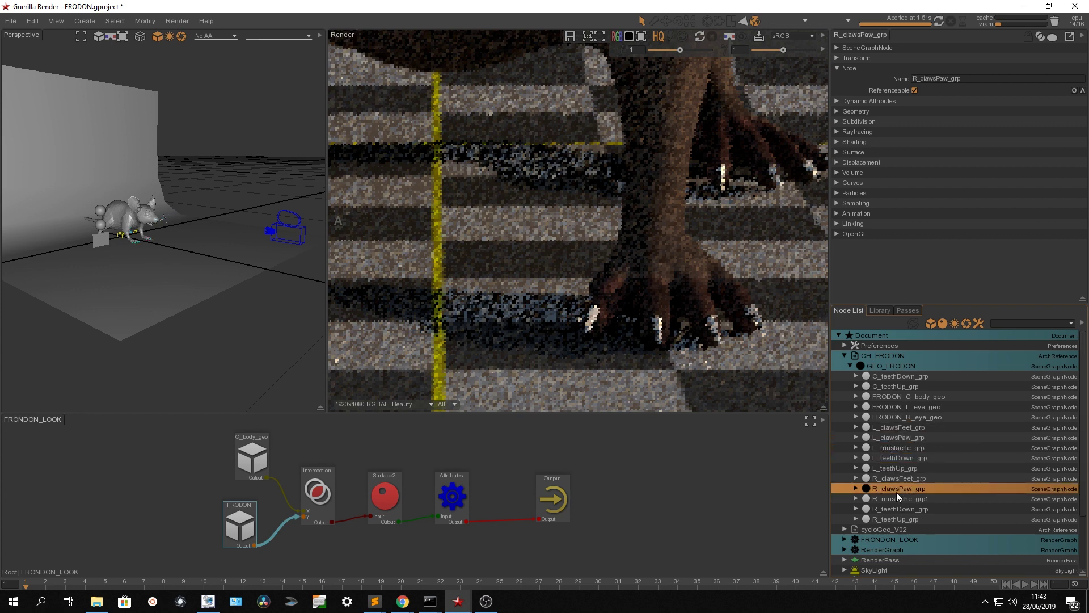
# Step: Add R_clawsPaw_grp to the FRONDON_LOOK graph as a path node and shorten its path to _clawsPaw_grp
pyautogui.scroll(-5, 507, 314)
pyautogui.scroll(6, 511, 315)
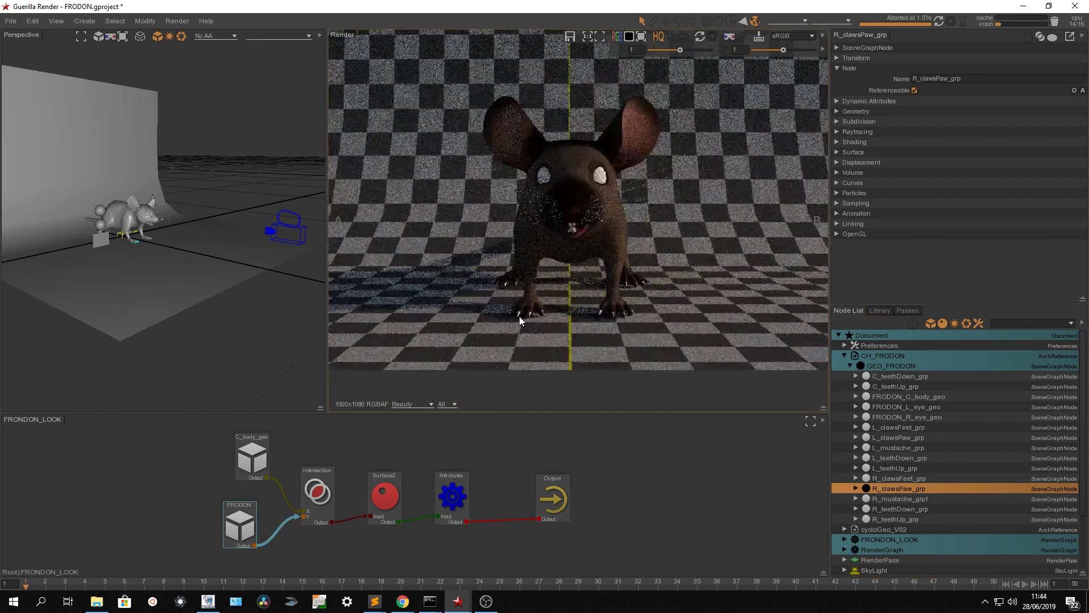
pyautogui.scroll(4, 184, 254)
pyautogui.keyDown('alt'); pyautogui.moveTo(185, 250); pyautogui.dragTo(238, 221, button='right'); pyautogui.keyUp('alt')
pyautogui.keyDown('alt'); pyautogui.moveTo(111, 293); pyautogui.dragTo(126, 228, button='right'); pyautogui.keyUp('alt')
pyautogui.scroll(-2, 125, 227)
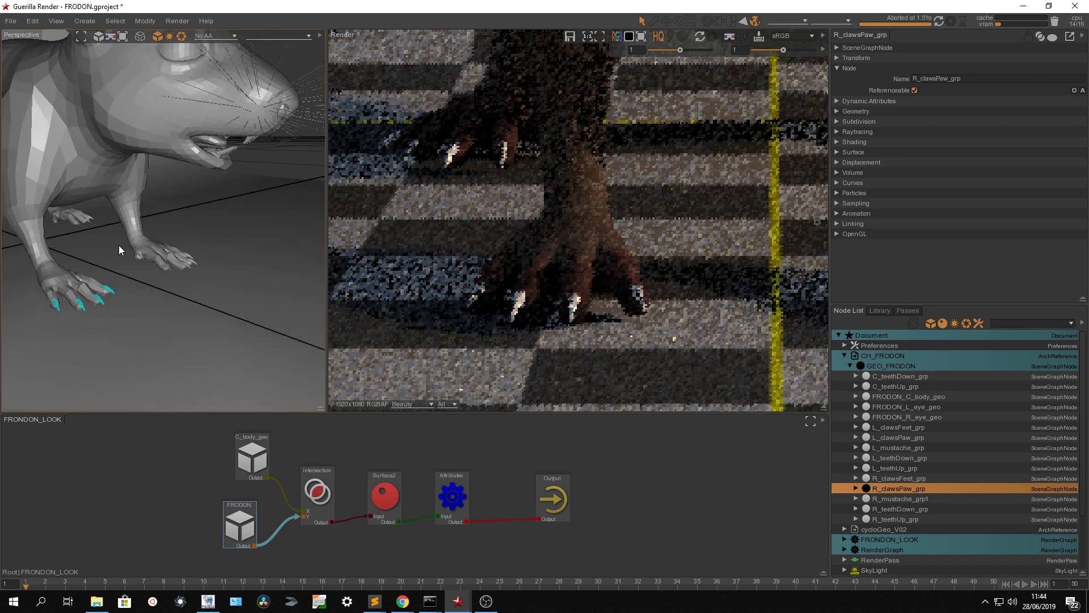
pyautogui.moveTo(867, 489); pyautogui.dragTo(356, 541)
pyautogui.moveTo(406, 471); pyautogui.dragTo(346, 517)
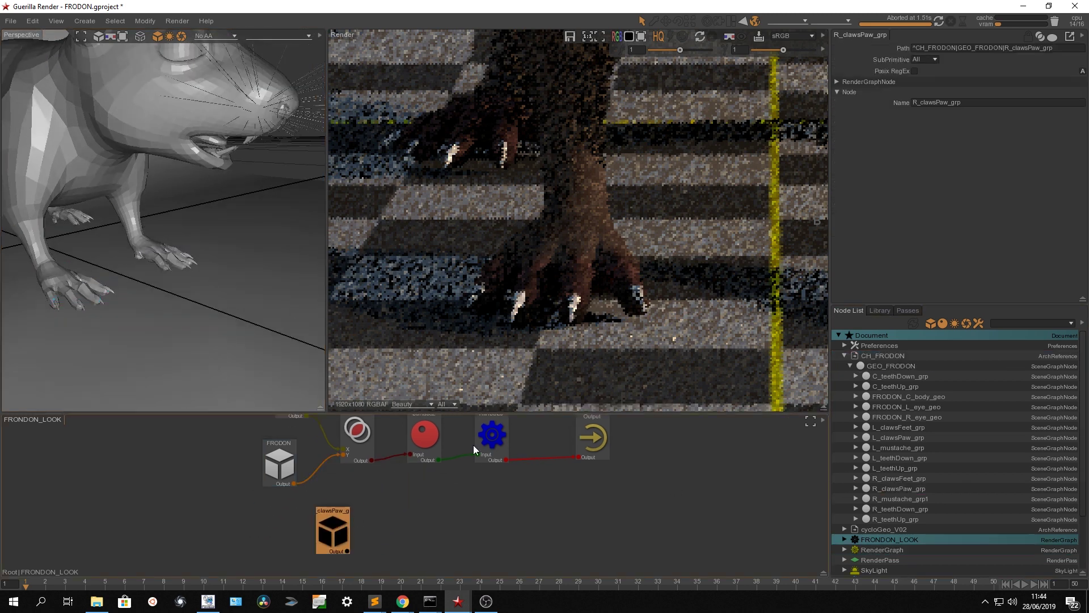
pyautogui.moveTo(1010, 48); pyautogui.dragTo(883, 51)
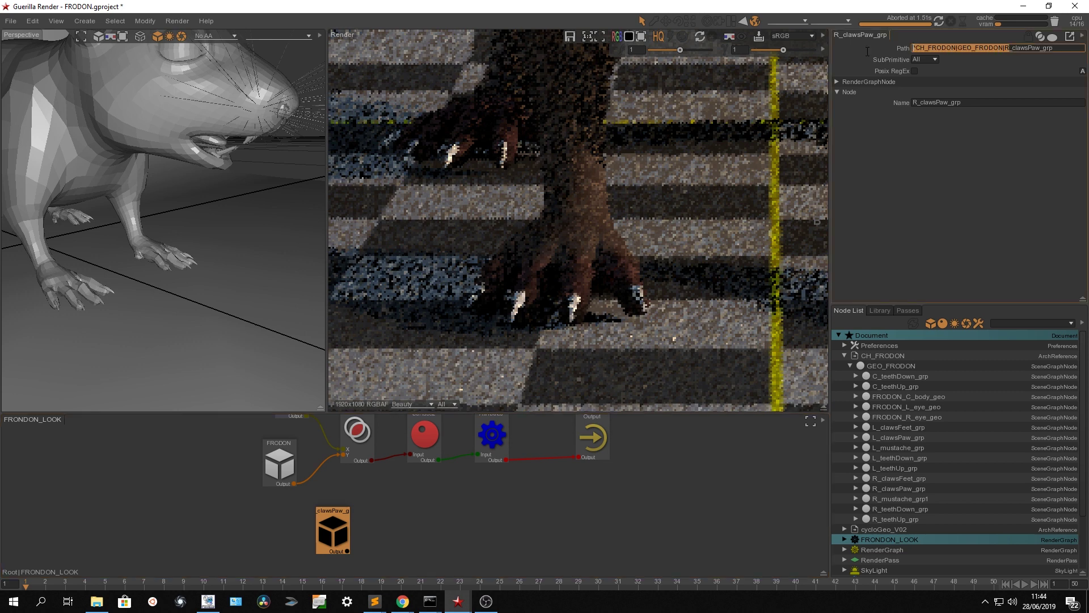
pyautogui.press('BackSpace')
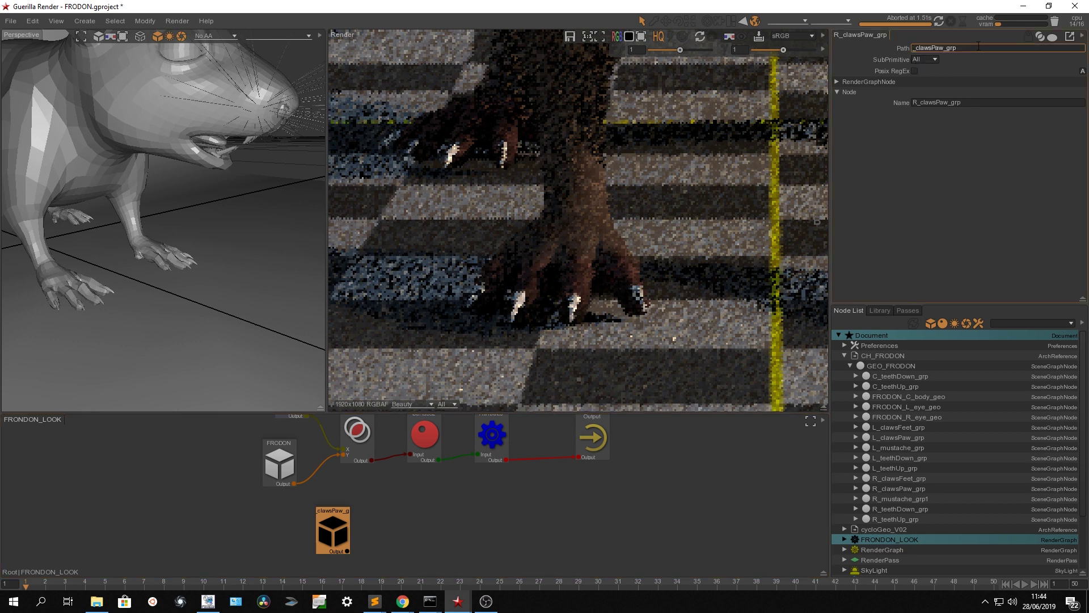
pyautogui.press('Return')
# Step: Combine the FRODON and _clawsPaw_grp nodes in a new set node with its mode set to intersection
pyautogui.moveTo(351, 532); pyautogui.dragTo(291, 546)
pyautogui.moveTo(293, 484); pyautogui.dragTo(287, 564)
pyautogui.moveTo(365, 499); pyautogui.dragTo(356, 511)
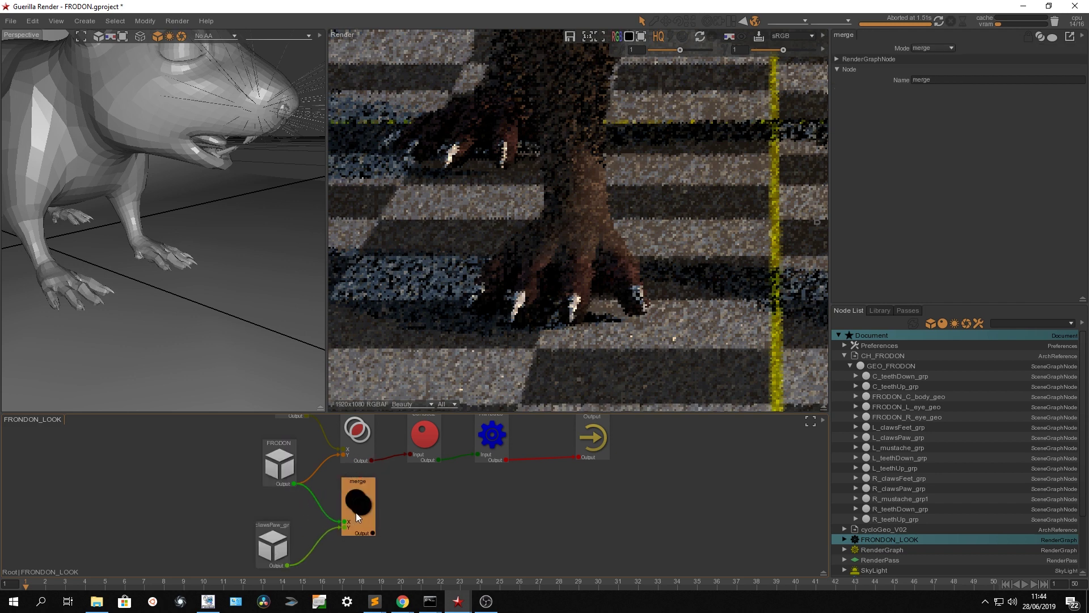
pyautogui.click(933, 48)
pyautogui.click(930, 75)
# Step: Make room before the Attributes and Output nodes and merge the claws intersection with the body surface branch ahead of Attributes
pyautogui.moveTo(691, 418); pyautogui.dragTo(489, 458)
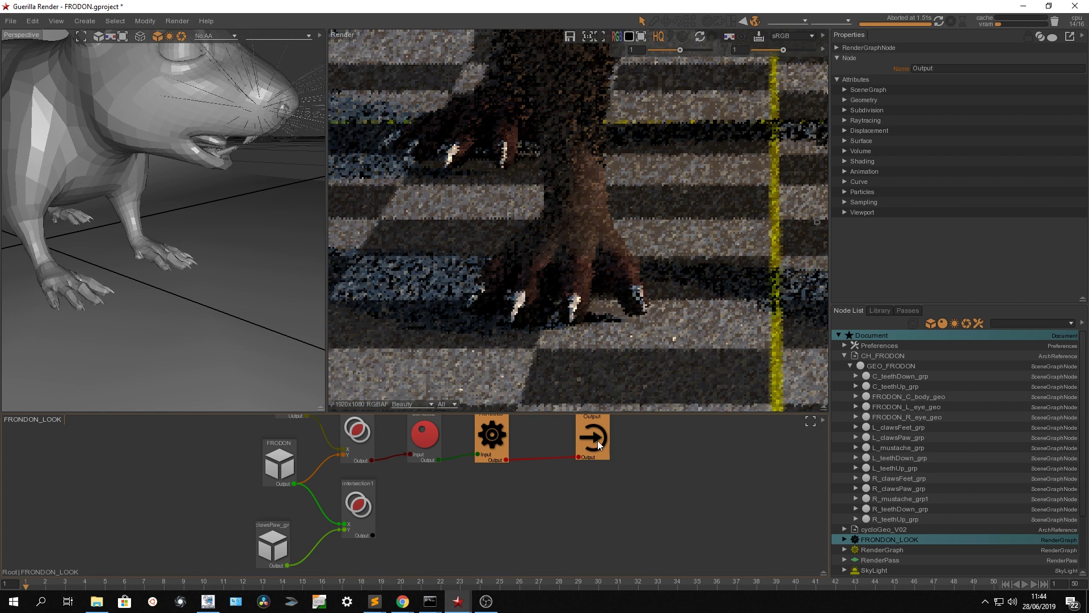
pyautogui.moveTo(607, 440); pyautogui.dragTo(692, 449)
pyautogui.click(604, 454)
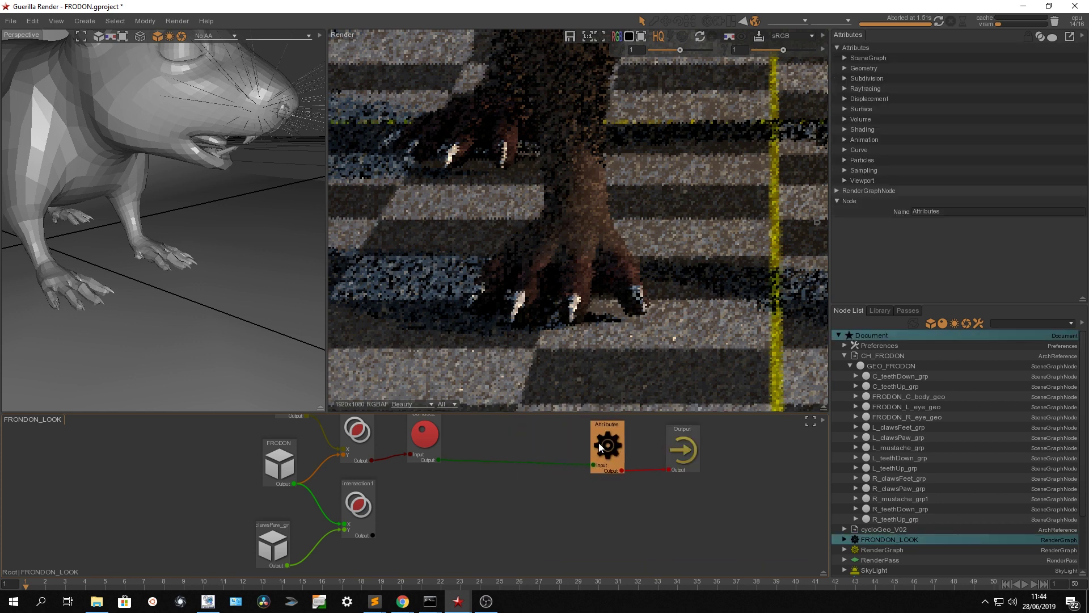
pyautogui.moveTo(372, 535); pyautogui.dragTo(516, 462)
# Step: Add a Surface2 material node to the claws branch between the intersection and the merge
pyautogui.click(408, 496)
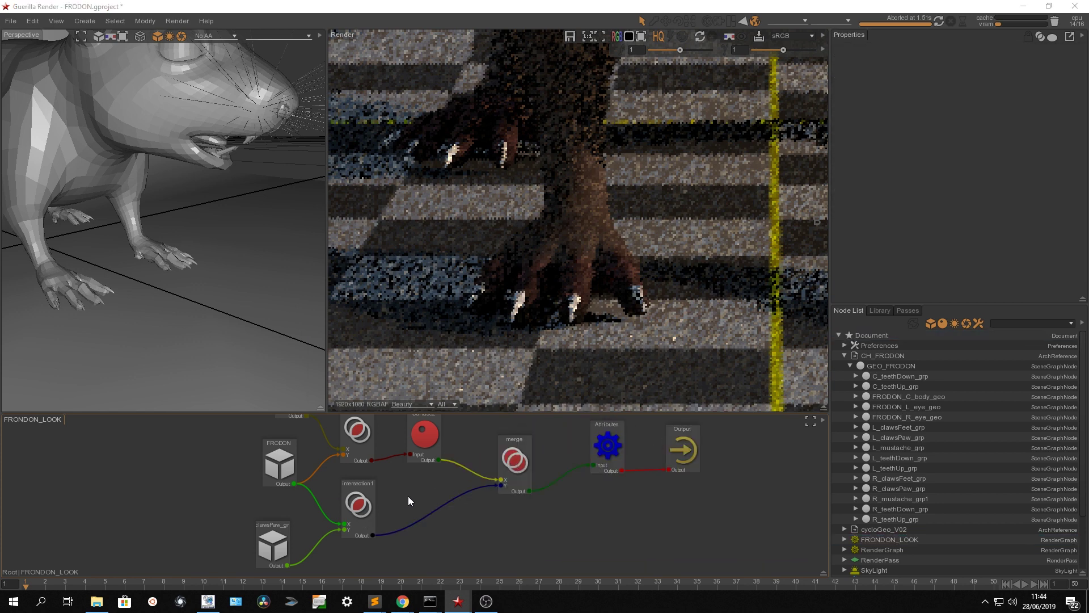
pyautogui.press('Tab')
pyautogui.write('sur')
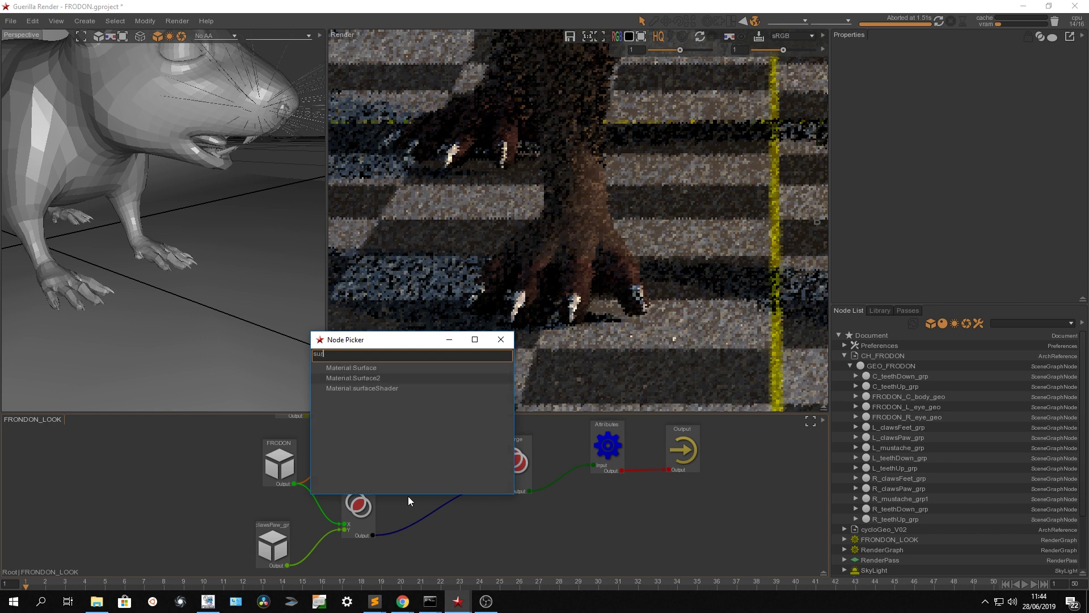
pyautogui.press('Down')
pyautogui.press('Return')
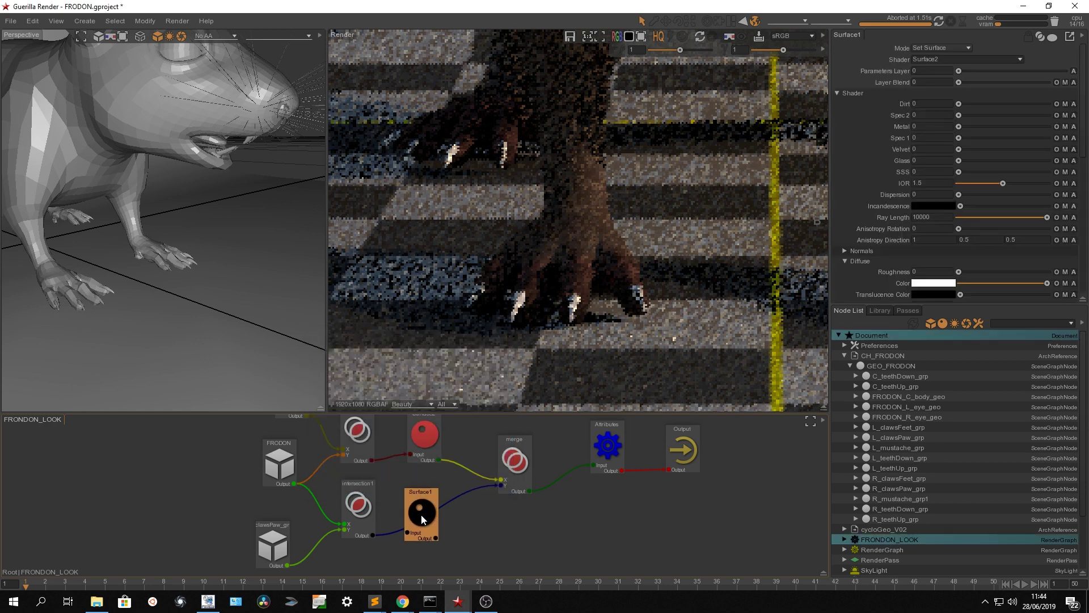
# Step: Set the claws material's diffuse color to light yellow
pyautogui.click(934, 283)
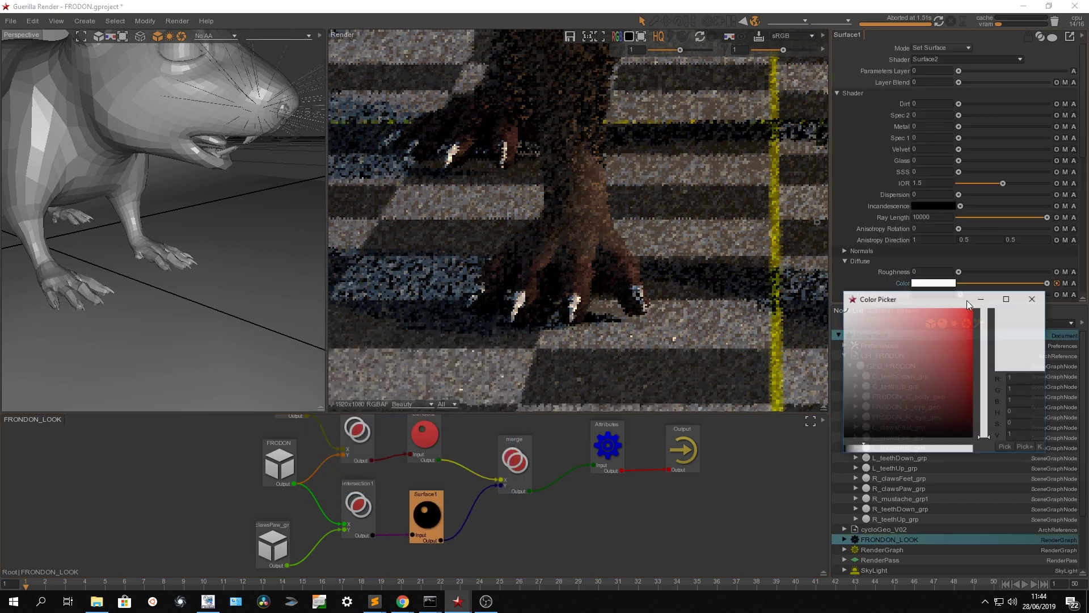
pyautogui.moveTo(985, 418); pyautogui.dragTo(984, 408)
pyautogui.moveTo(948, 344); pyautogui.dragTo(949, 316)
pyautogui.click(986, 414)
pyautogui.click(1032, 298)
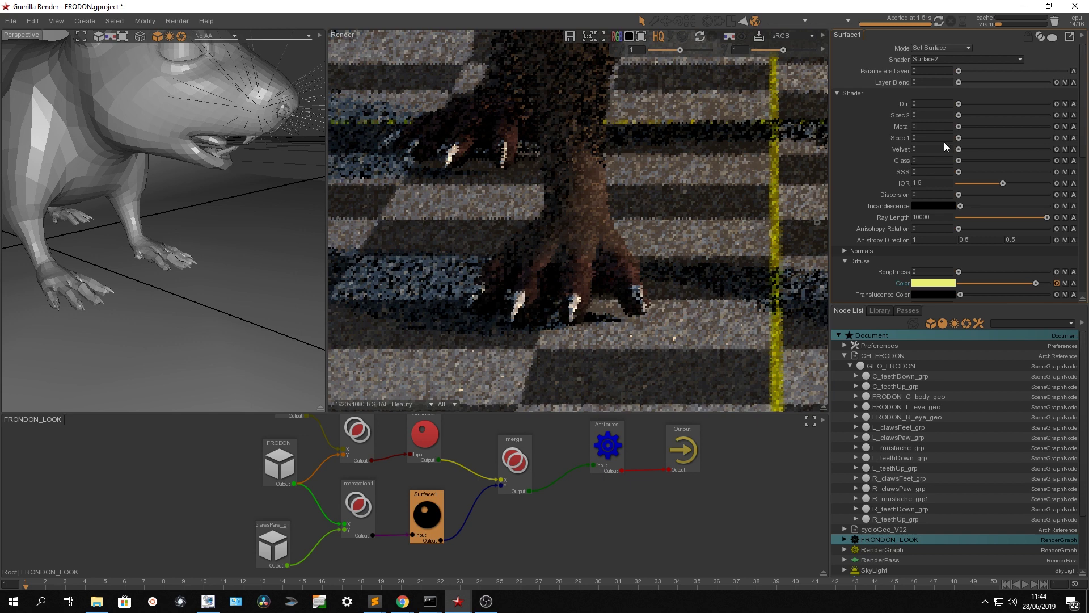
# Step: Set the claws material's Spec 1 to 1, render a short test and stop it
pyautogui.moveTo(965, 138); pyautogui.dragTo(1045, 138)
pyautogui.click(942, 22)
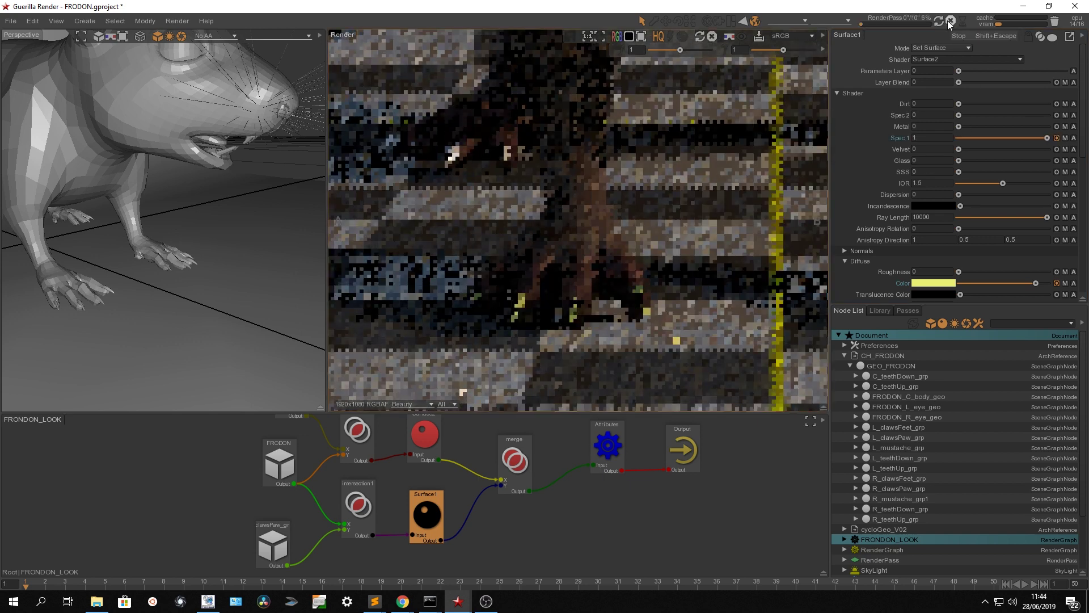
pyautogui.click(951, 23)
# Step: Shorten the claws node's path to _claws and test-render with the whole image fitted in the Render view
pyautogui.click(273, 545)
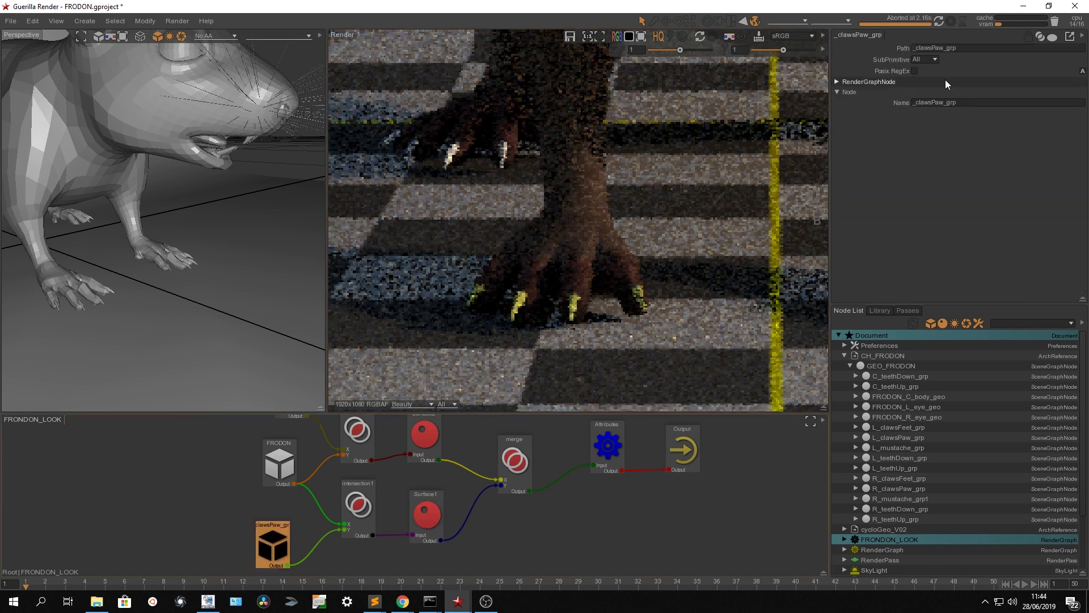
pyautogui.moveTo(931, 48); pyautogui.dragTo(985, 52)
pyautogui.press('BackSpace')
pyautogui.press('Return')
pyautogui.click(939, 21)
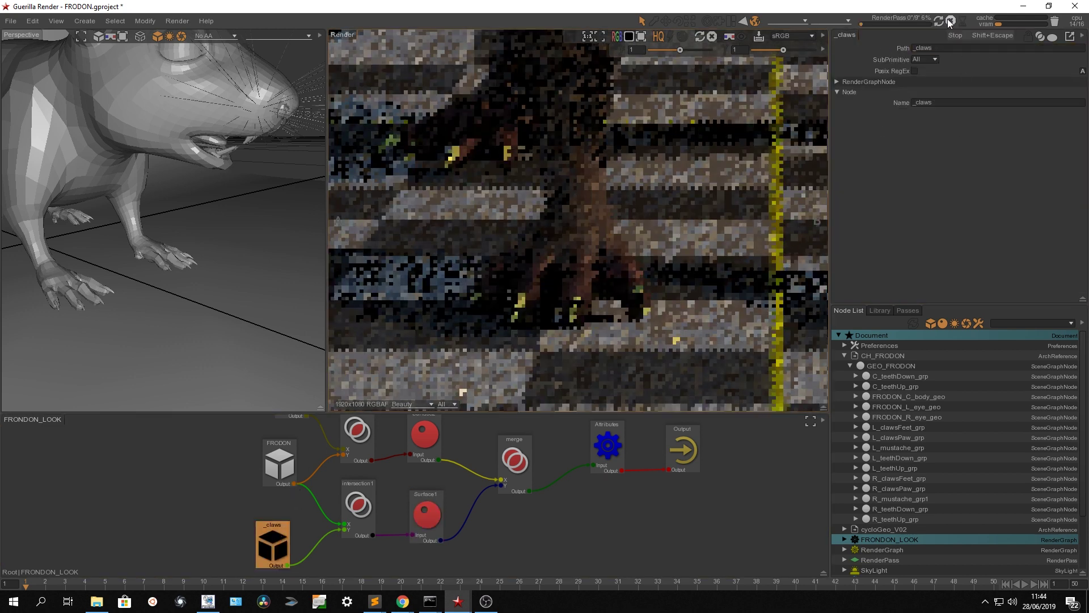
pyautogui.click(594, 36)
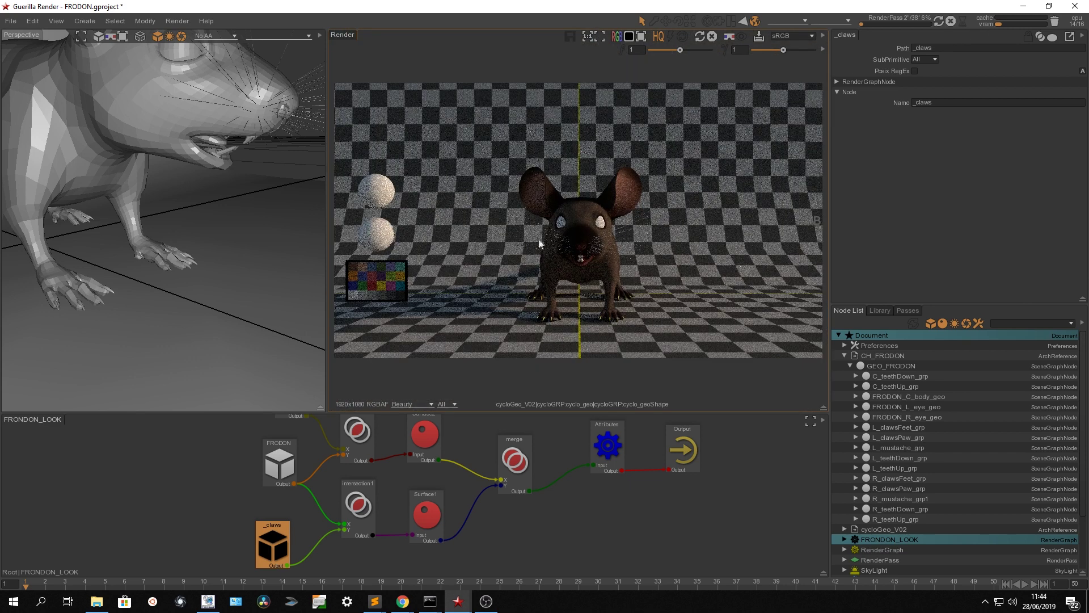
pyautogui.click(950, 21)
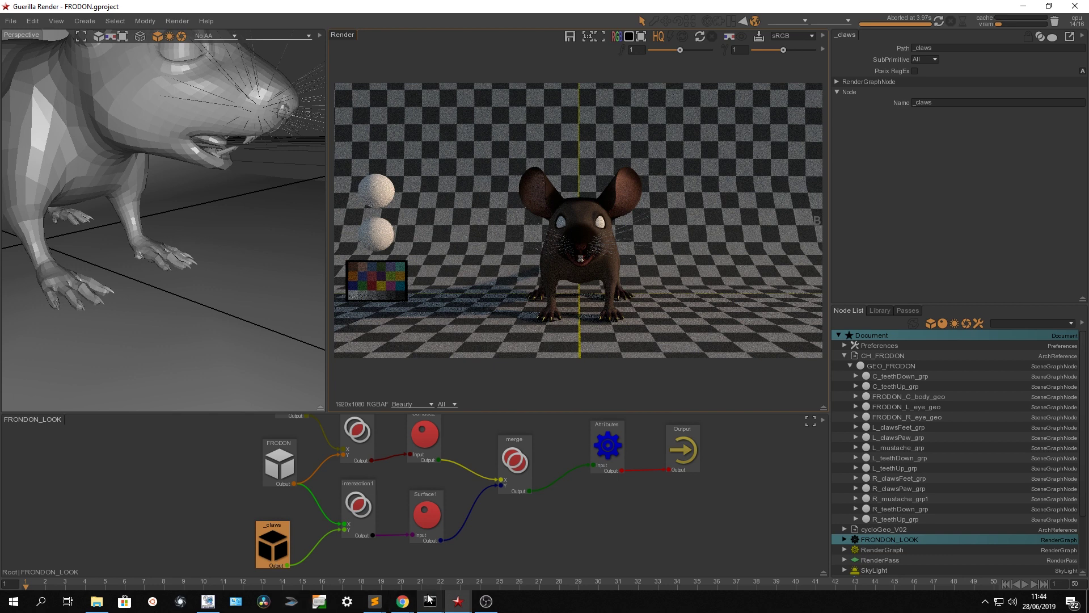
# Step: Switch to the 100_1000_001 project, reload the FRODON_LOOK reference and test-render the shot
pyautogui.moveTo(458, 601)
pyautogui.click(487, 582)
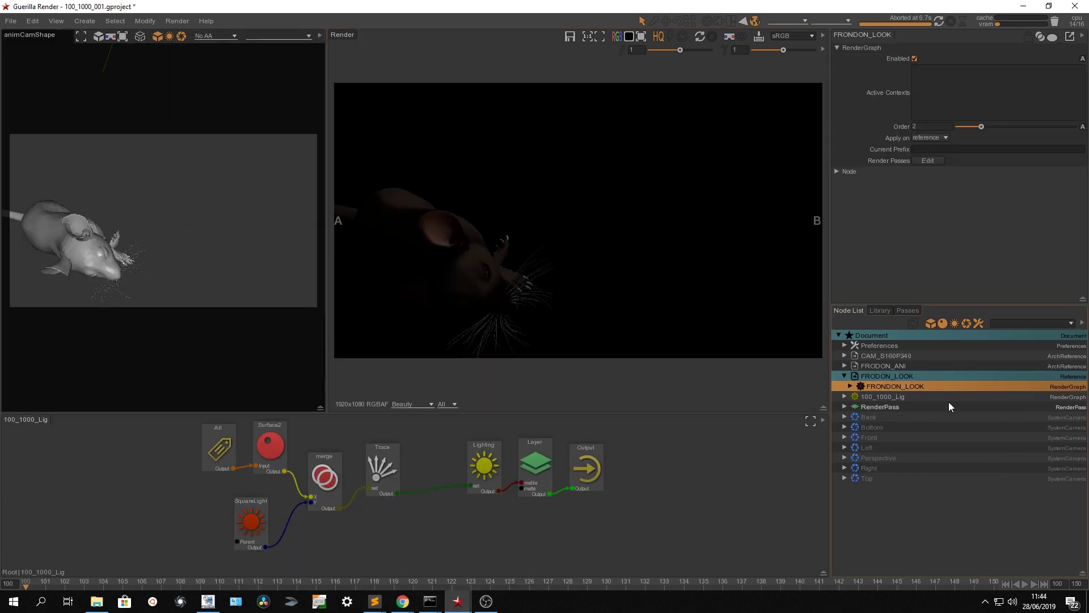
pyautogui.click(880, 376)
pyautogui.rightClick(886, 375)
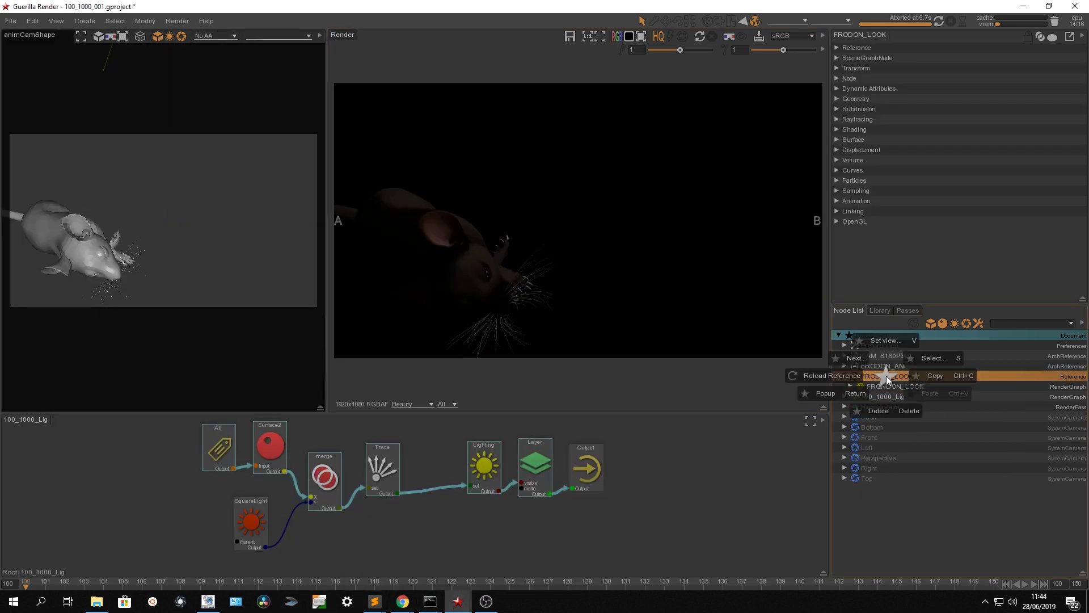
pyautogui.click(832, 377)
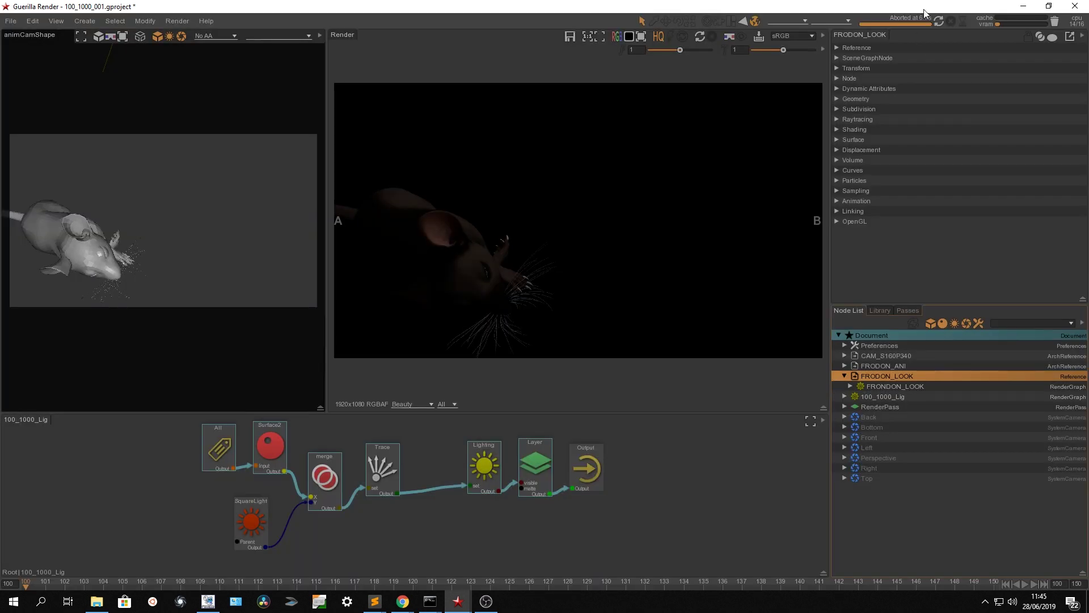
pyautogui.click(939, 21)
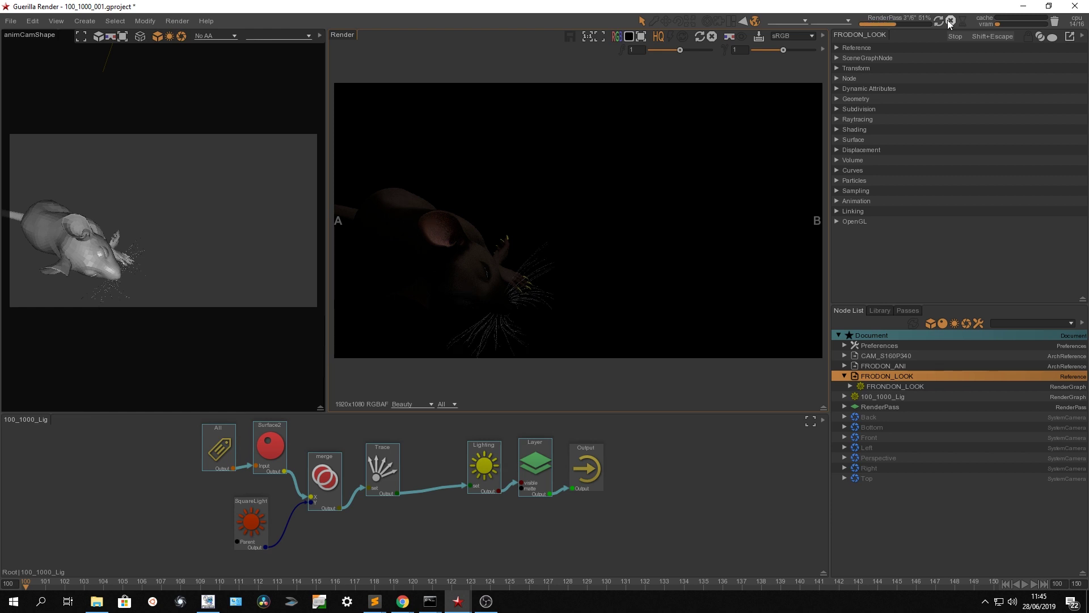
pyautogui.click(950, 22)
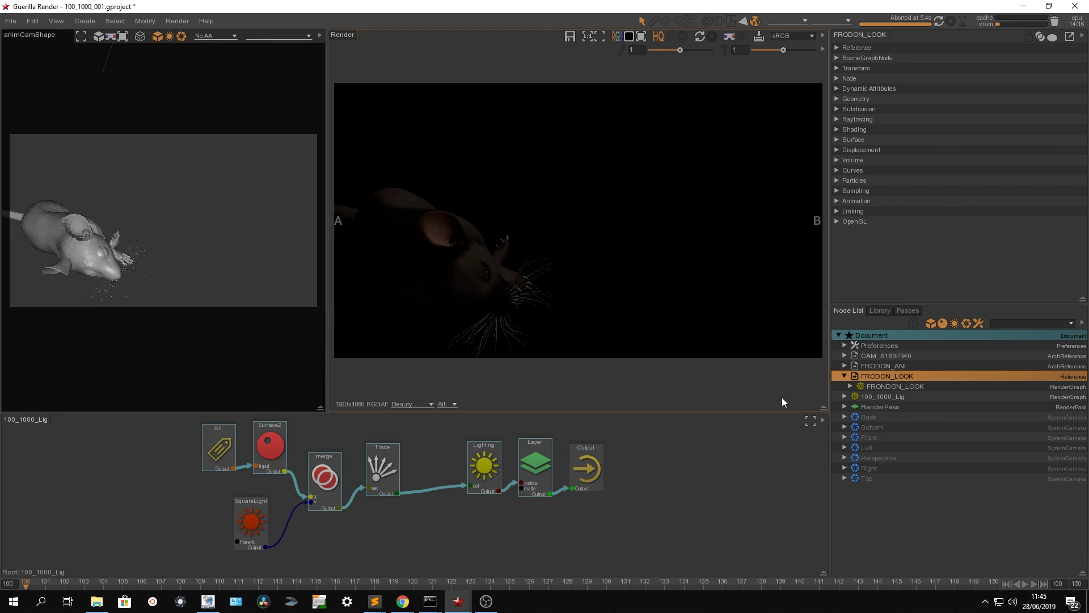
# Step: Make room before Lighting in the 100_1000_Lig graph and merge the upper raised paw claw's geometry into the chain there
pyautogui.moveTo(653, 472); pyautogui.dragTo(494, 506)
pyautogui.moveTo(487, 474); pyautogui.dragTo(596, 511)
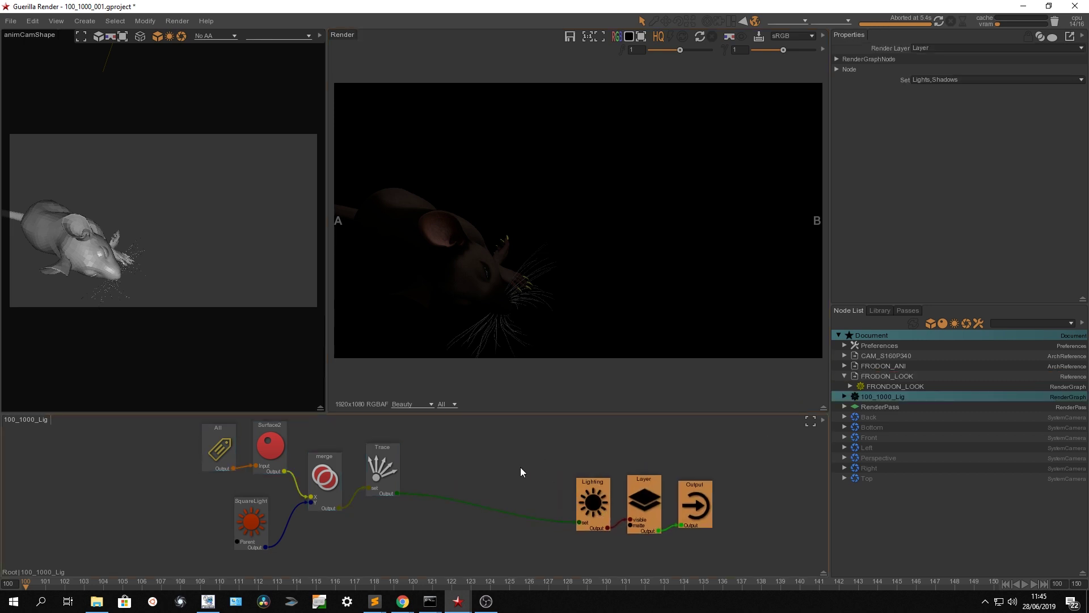
pyautogui.scroll(5, 506, 256)
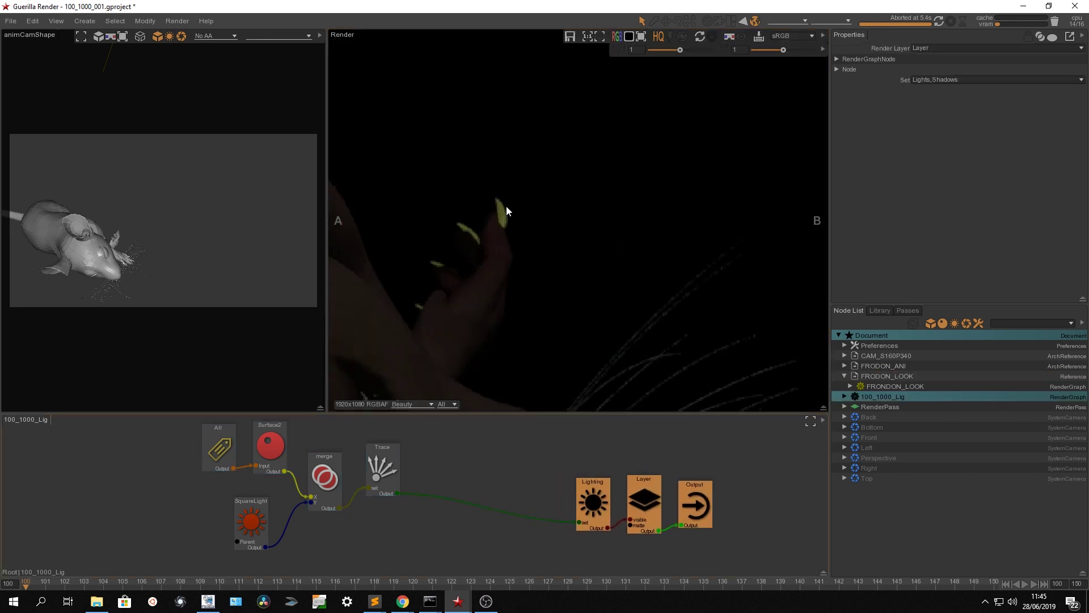
pyautogui.click(502, 216)
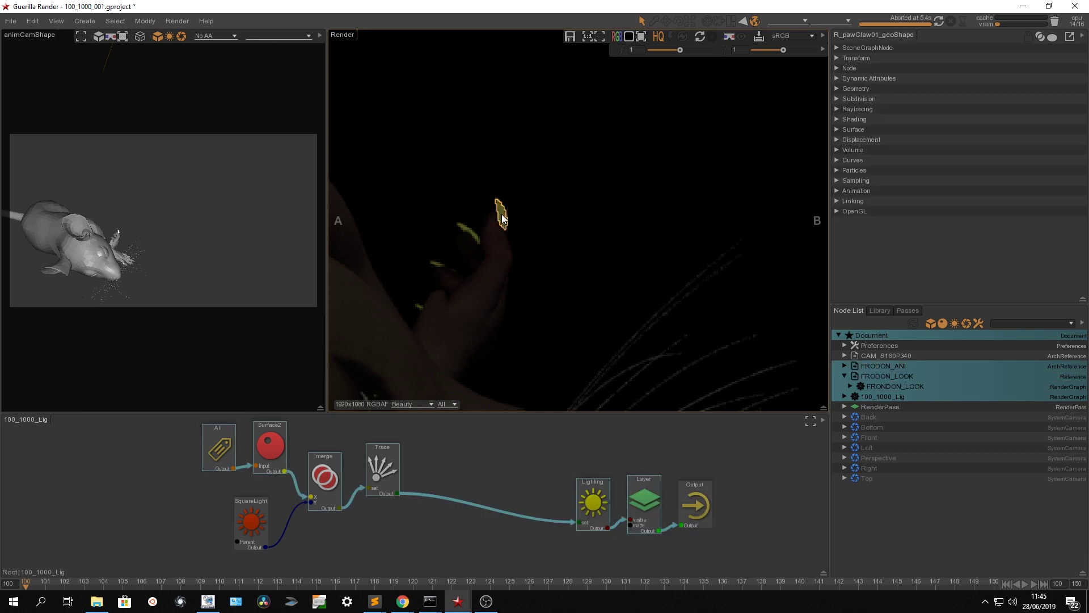
pyautogui.moveTo(502, 216)
pyautogui.mouseDown()
pyautogui.moveTo(527, 226)
pyautogui.moveTo(425, 503)
pyautogui.moveTo(362, 541)
pyautogui.moveTo(456, 542)
pyautogui.moveTo(509, 516)
pyautogui.mouseUp()
# Step: Add a Surface2 material node between the single claw's path node and merge2
pyautogui.doubleClick(419, 525)
pyautogui.write('surf')
pyautogui.press('Down')
pyautogui.press('Down')
pyautogui.press('Return')
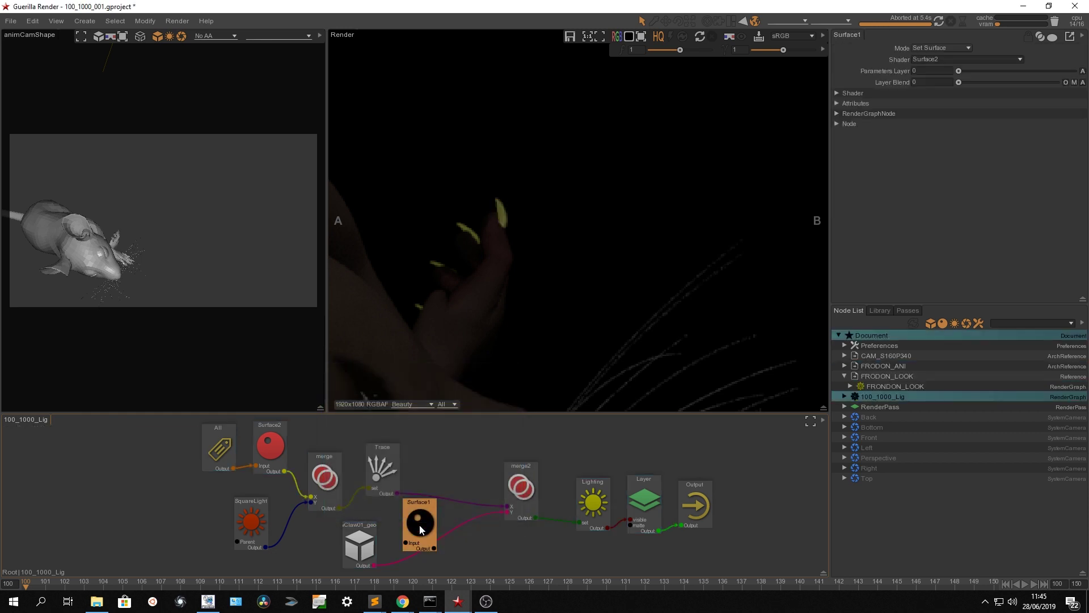
pyautogui.moveTo(421, 529); pyautogui.dragTo(440, 547)
# Step: Set the single claw material's diffuse color to light red
pyautogui.click(845, 93)
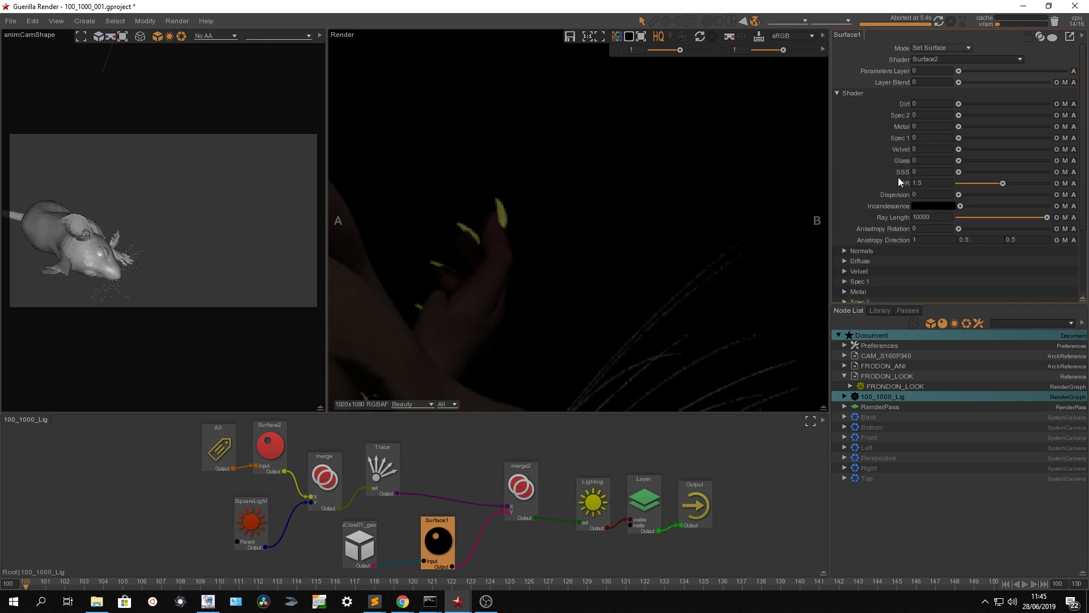
pyautogui.click(871, 260)
pyautogui.click(934, 283)
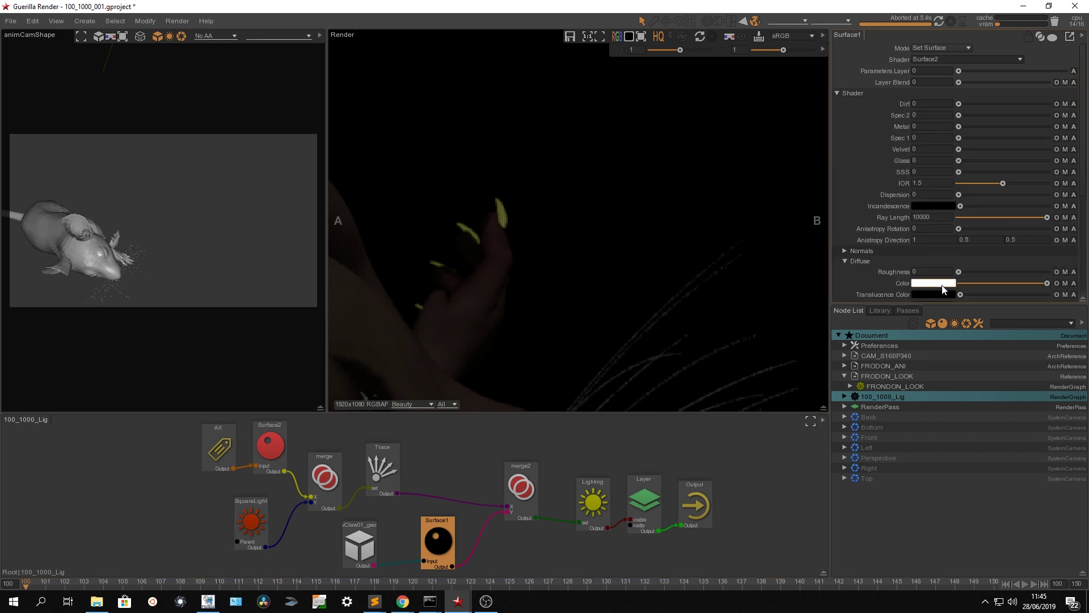
pyautogui.click(941, 330)
pyautogui.click(1033, 299)
# Step: Render the shot with the claw override, fit the image in the Render view and stop the render
pyautogui.click(938, 22)
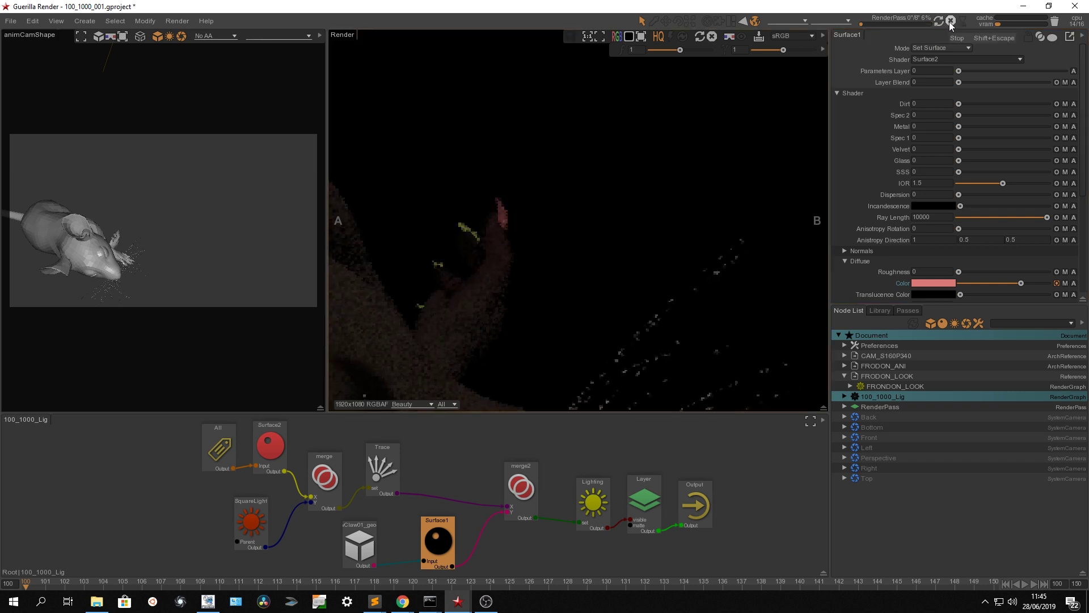
pyautogui.click(602, 37)
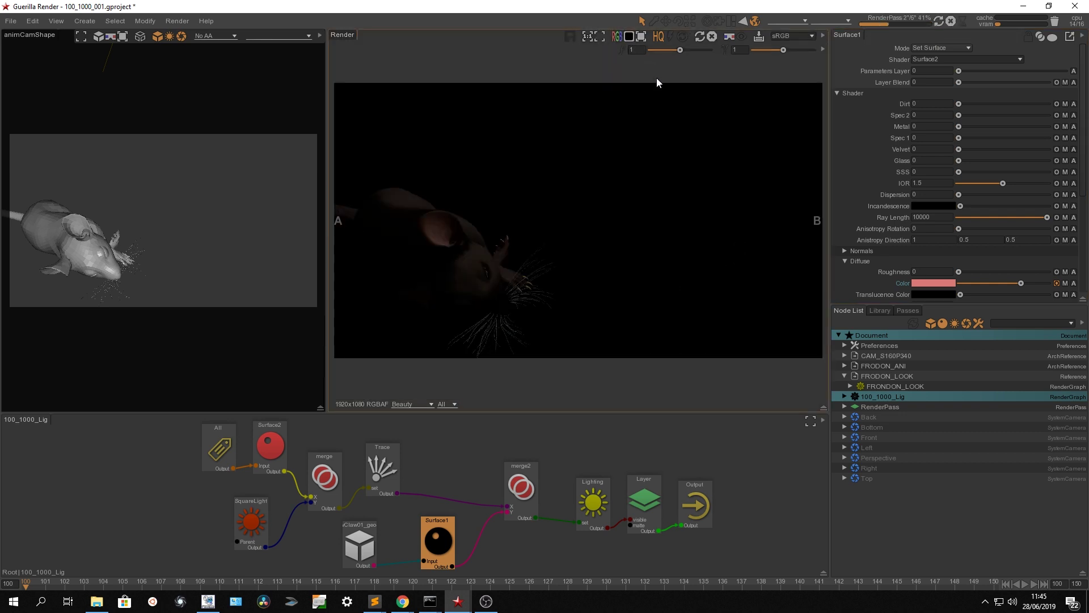
pyautogui.click(955, 22)
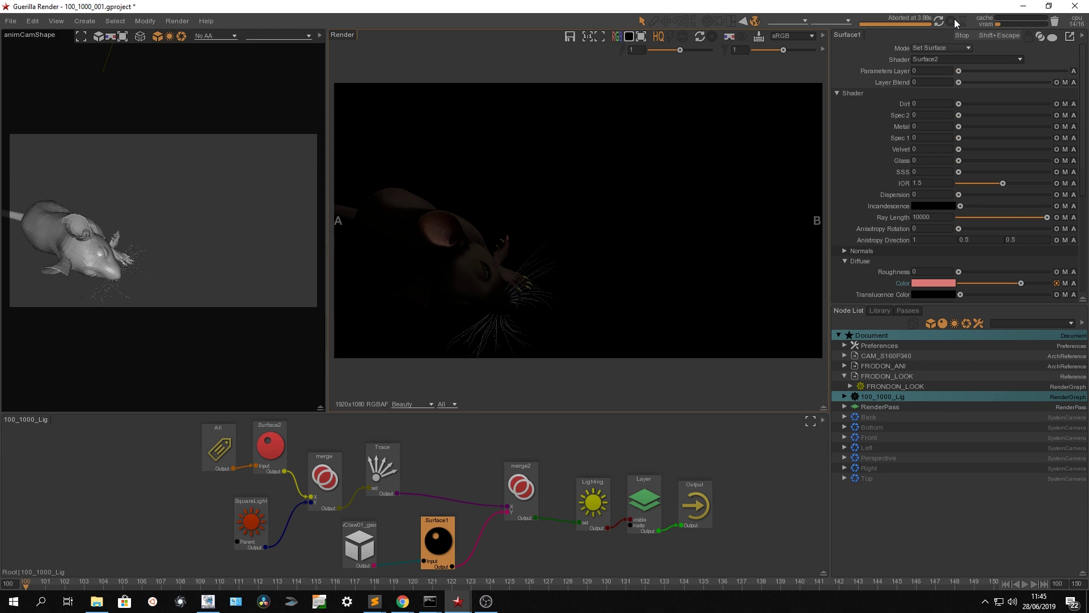
# Step: Tidy the 100_1000_Lig graph by repositioning merge2 and the Lighting, Layer and Output nodes
pyautogui.moveTo(726, 478); pyautogui.dragTo(595, 520)
pyautogui.moveTo(598, 504); pyautogui.dragTo(613, 500)
pyautogui.moveTo(524, 486); pyautogui.dragTo(530, 472)
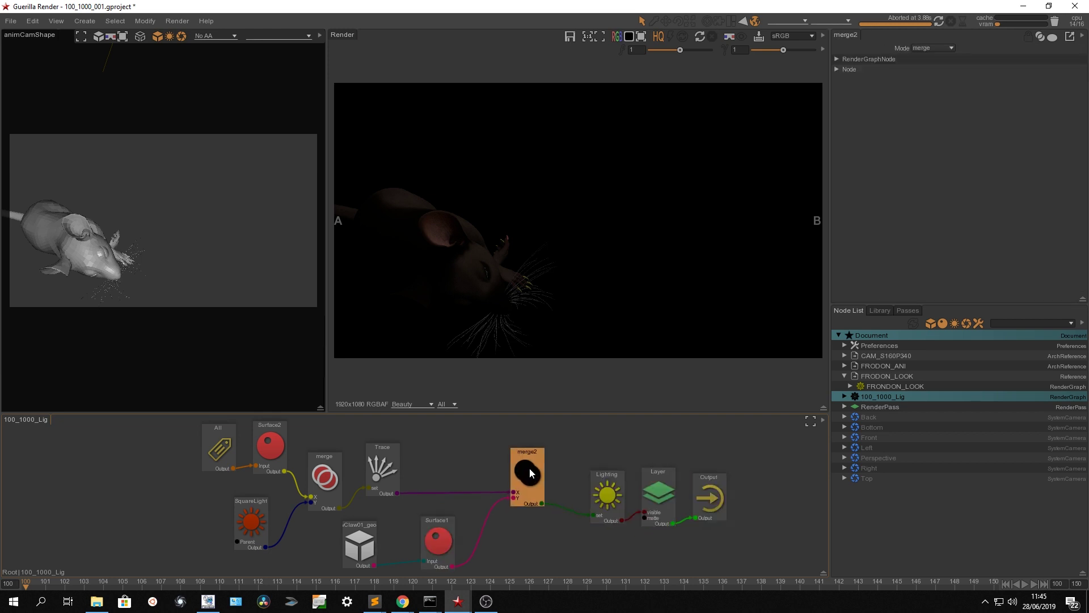
# Step: Compare the Order settings of the FRONDON_LOOK and 100_1000_Lig render graphs
pyautogui.click(877, 386)
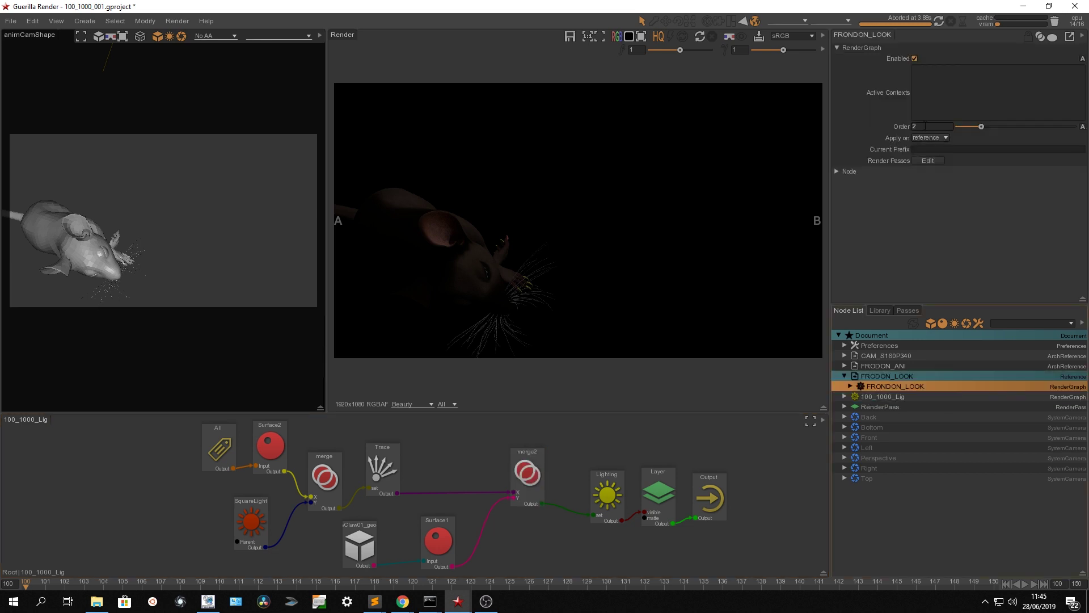
pyautogui.click(883, 397)
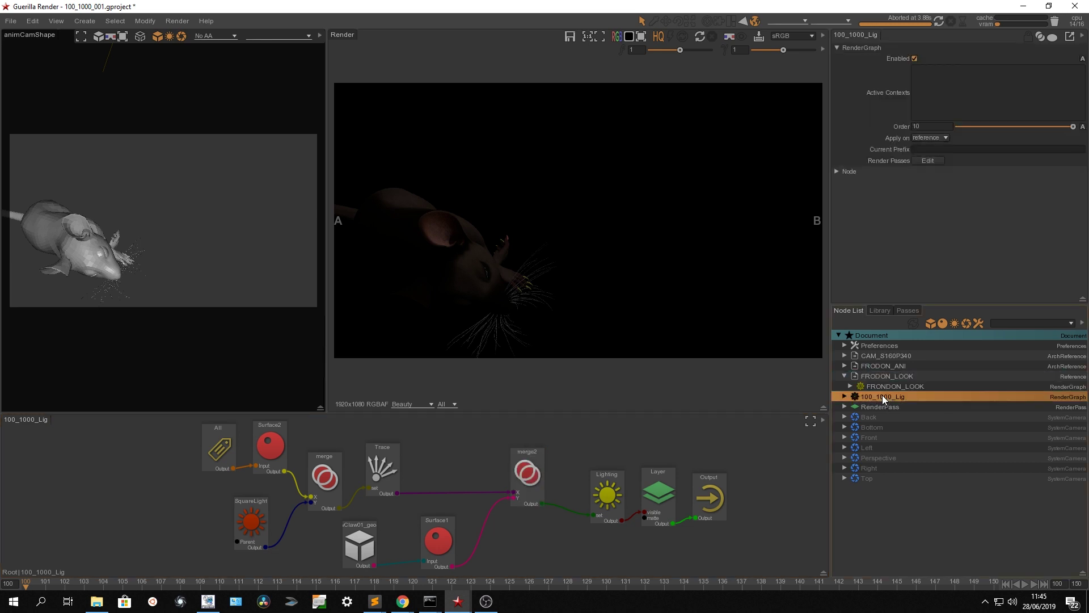